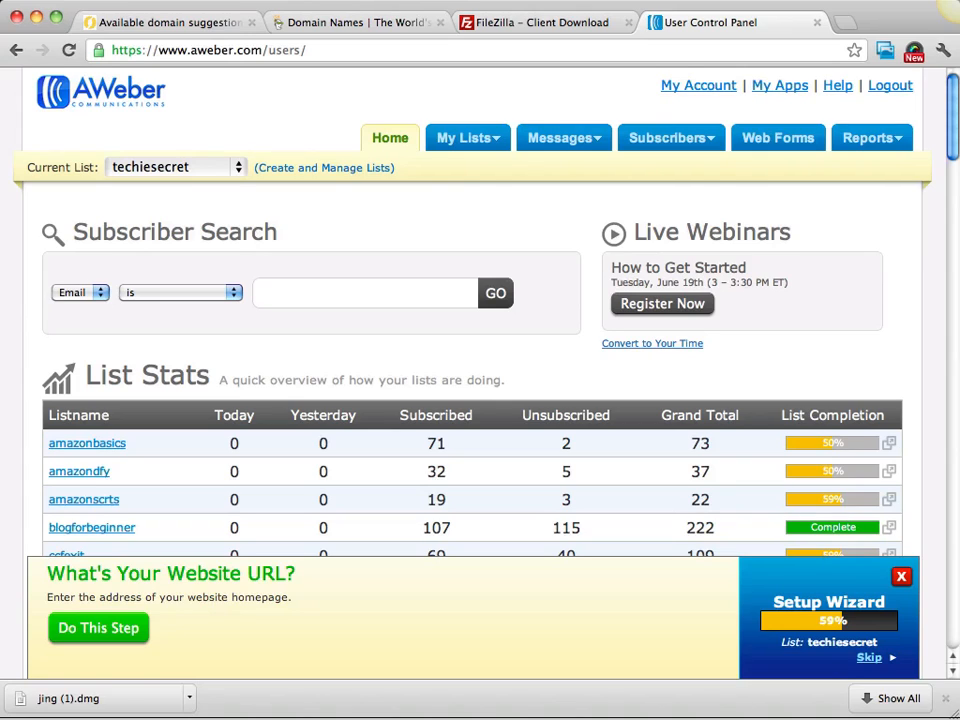
Start creating a new web form for the techiesecret list
left_click(792, 145)
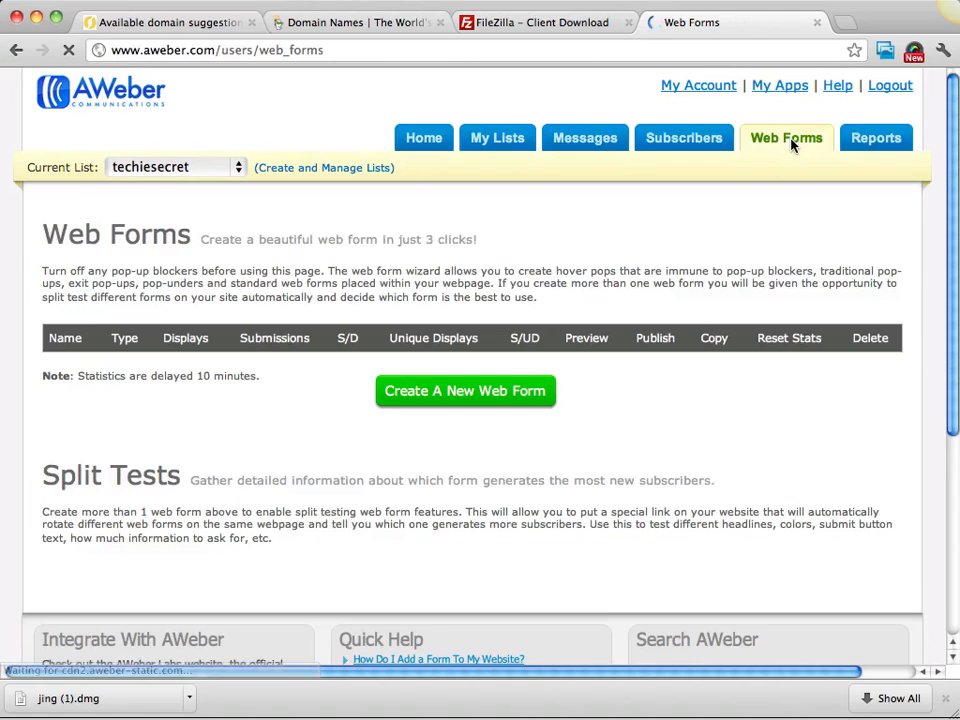
left_click(155, 170)
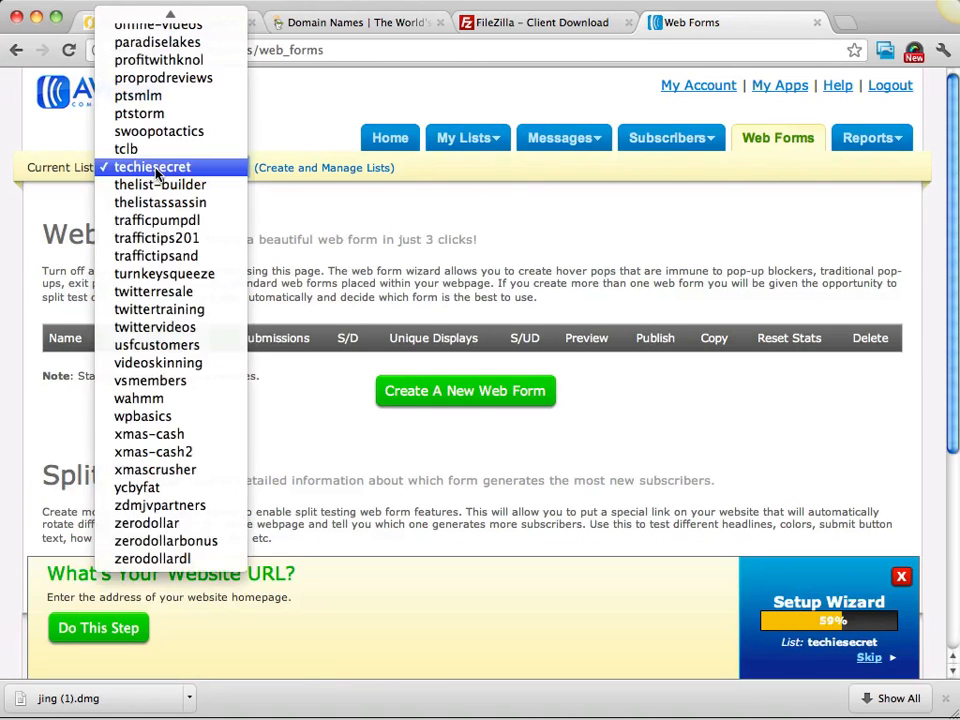
left_click(157, 171)
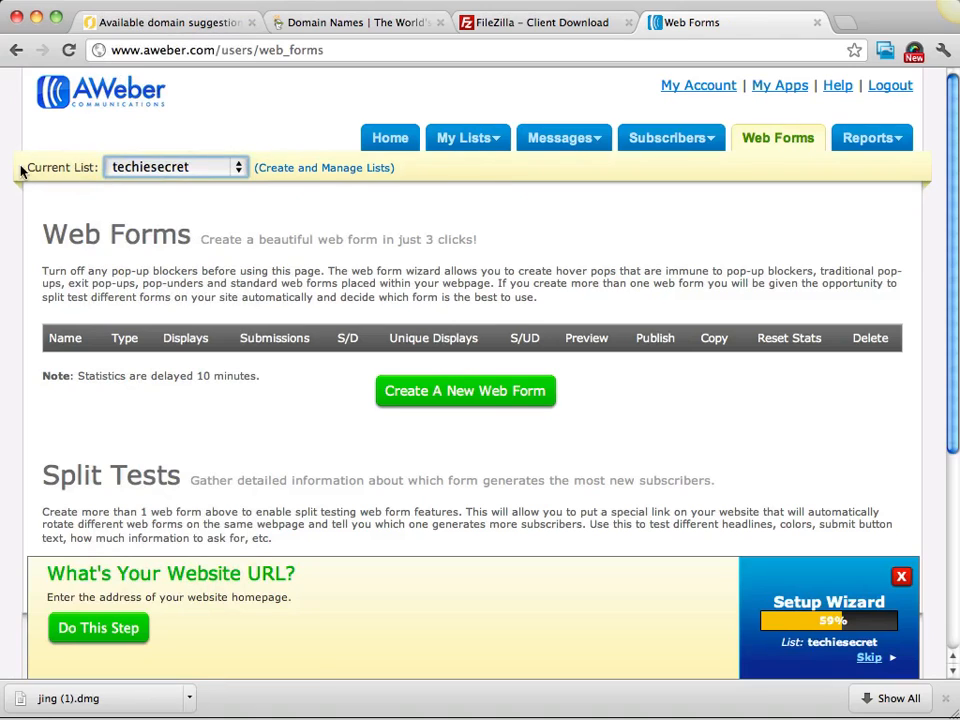
left_click_drag(27, 170, 104, 170)
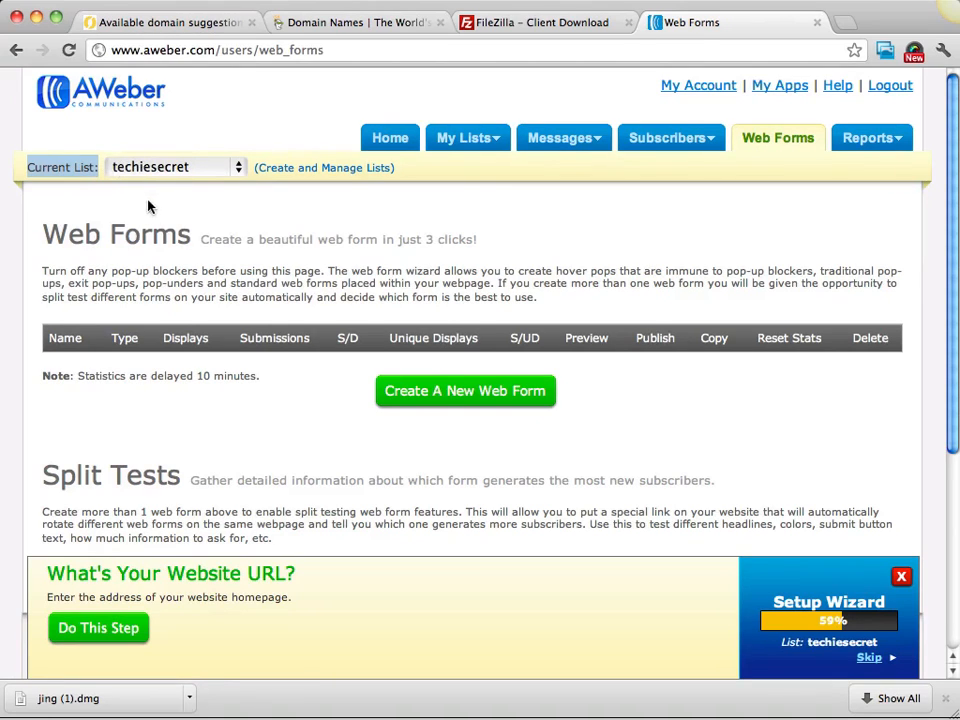
left_click(171, 167)
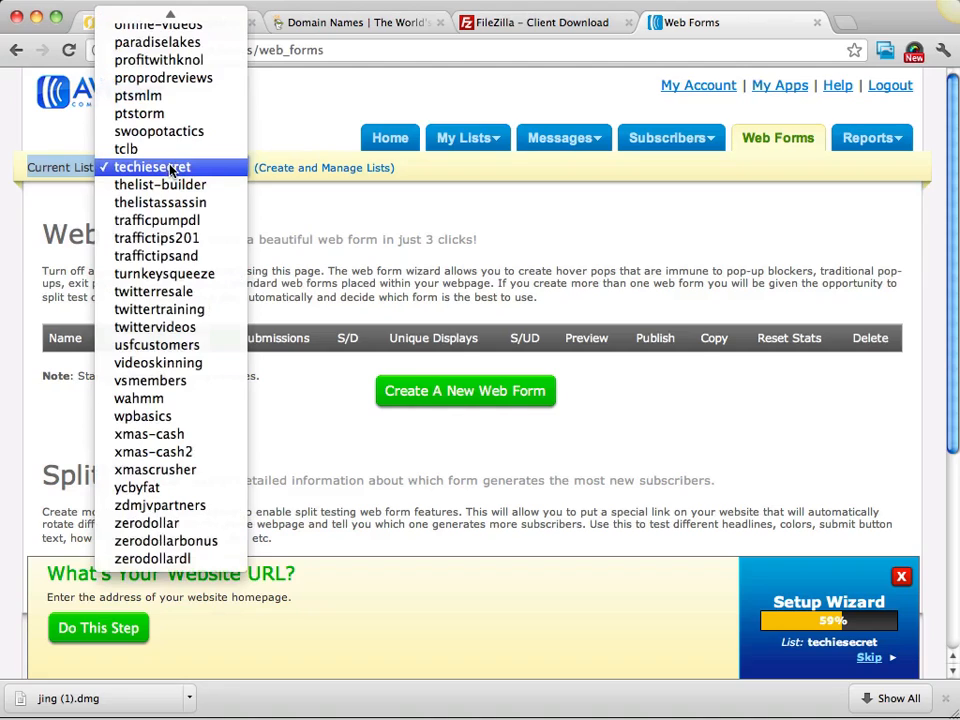
left_click(171, 167)
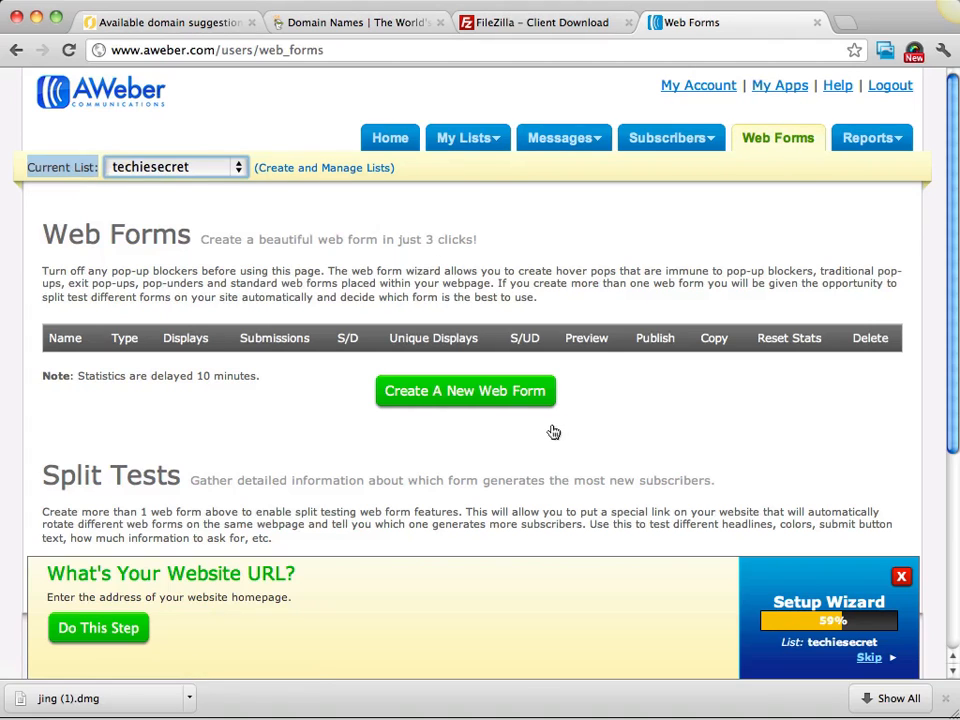
left_click(446, 396)
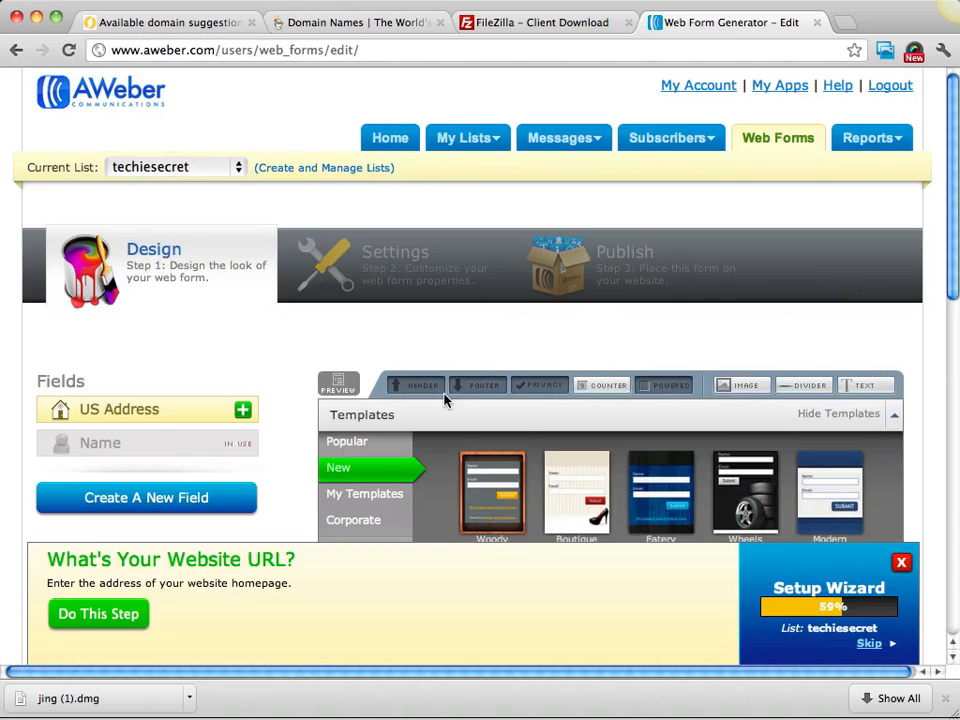
Browse the form templates in the Popular, New, Corporate and My Templates categories
scroll(836, 343, "down", 3)
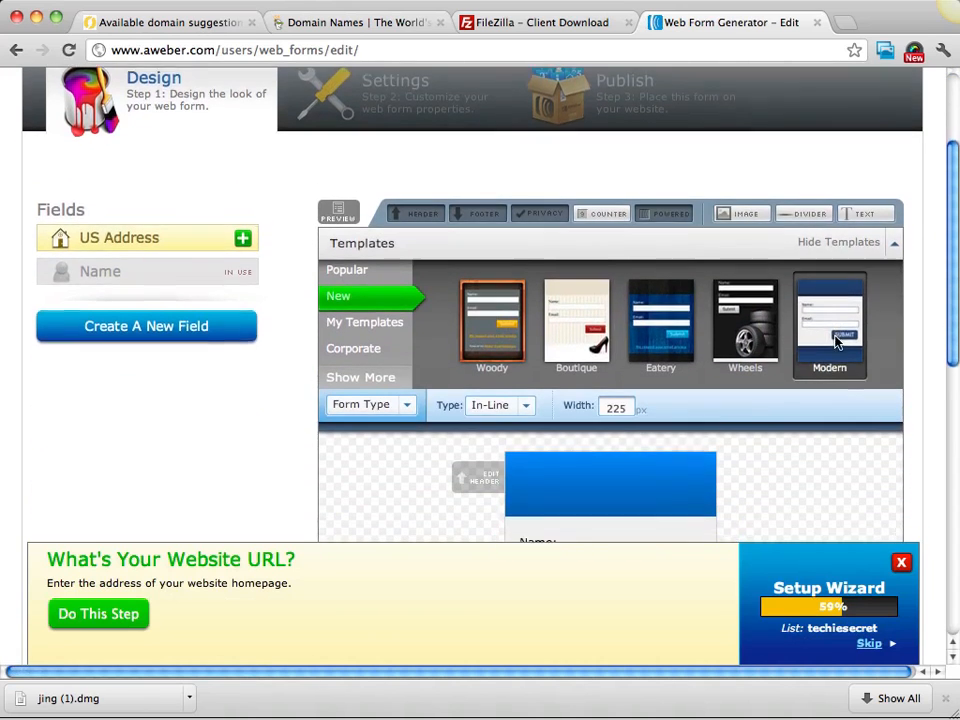
scroll(836, 343, "down", 1)
scroll(836, 342, "down", 1)
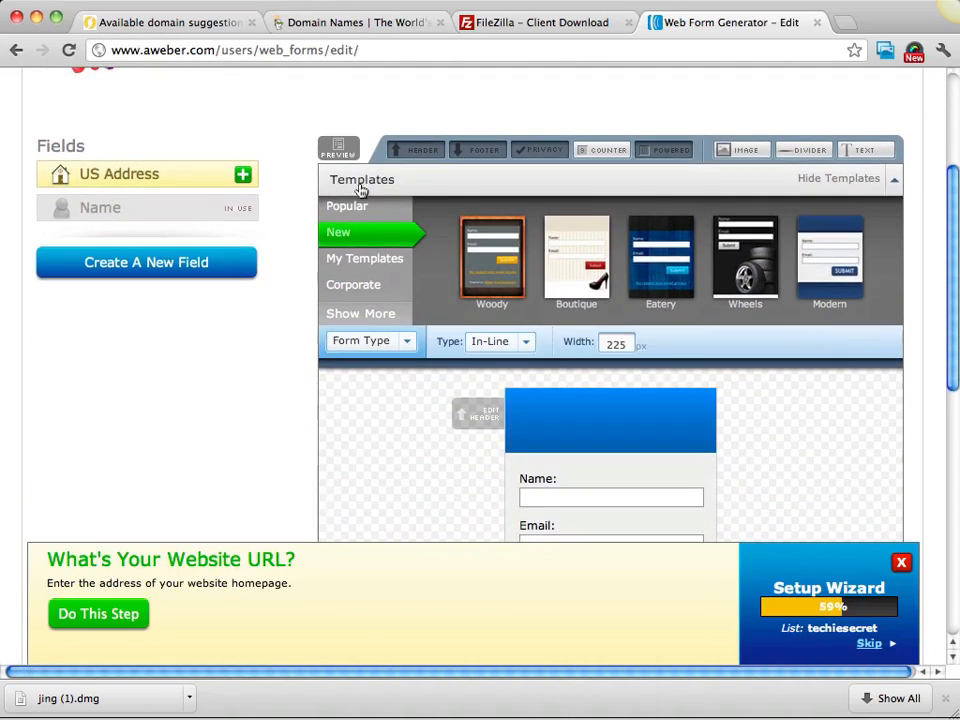
left_click(339, 208)
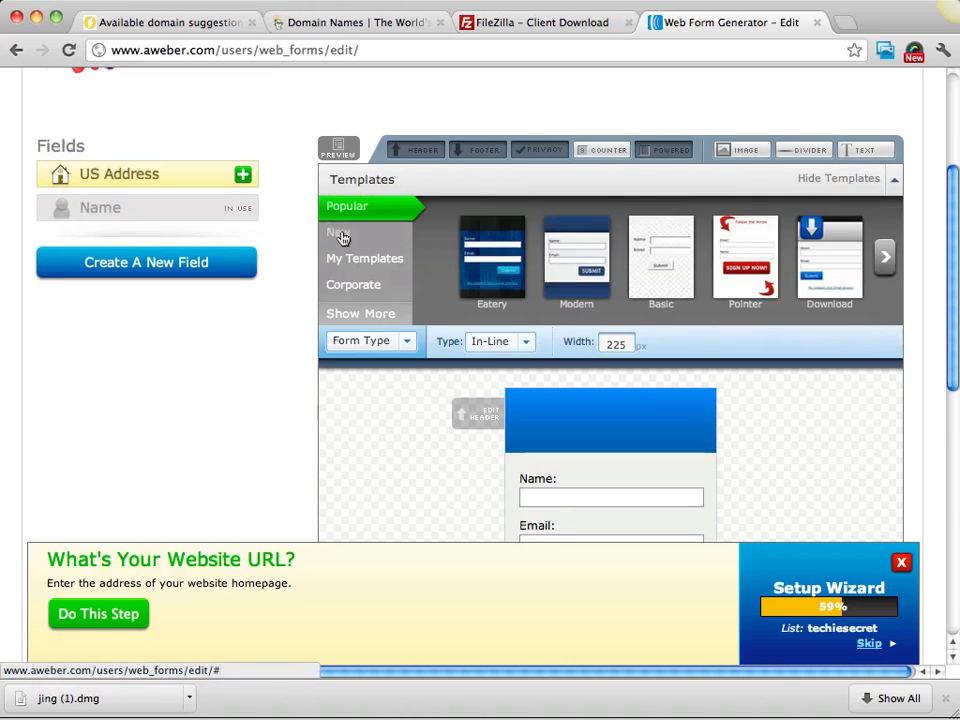
left_click(341, 234)
left_click(347, 287)
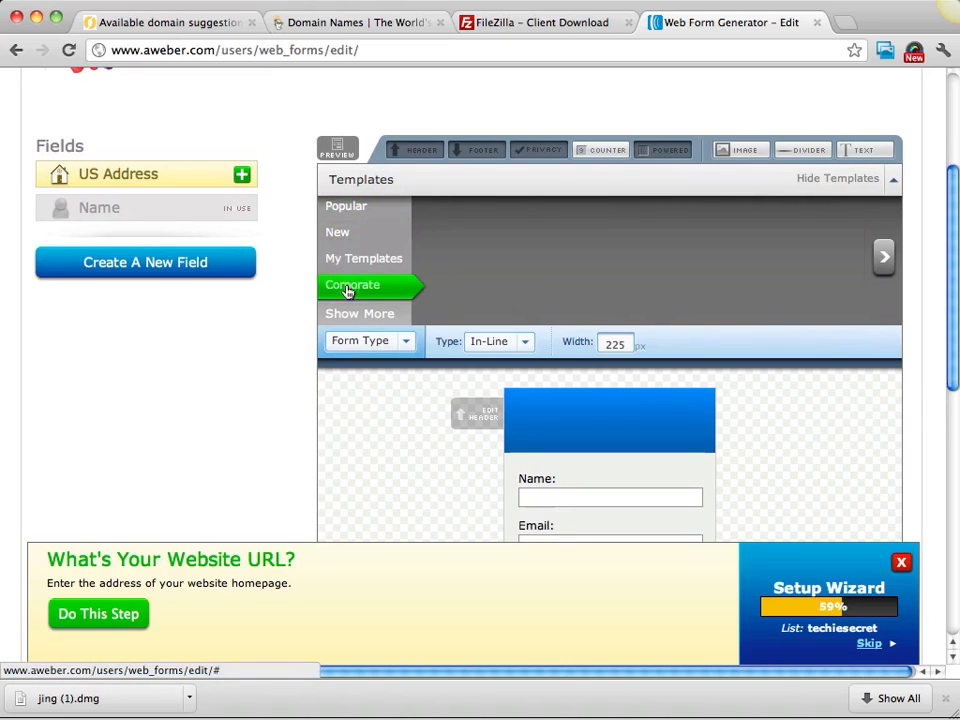
left_click(883, 257)
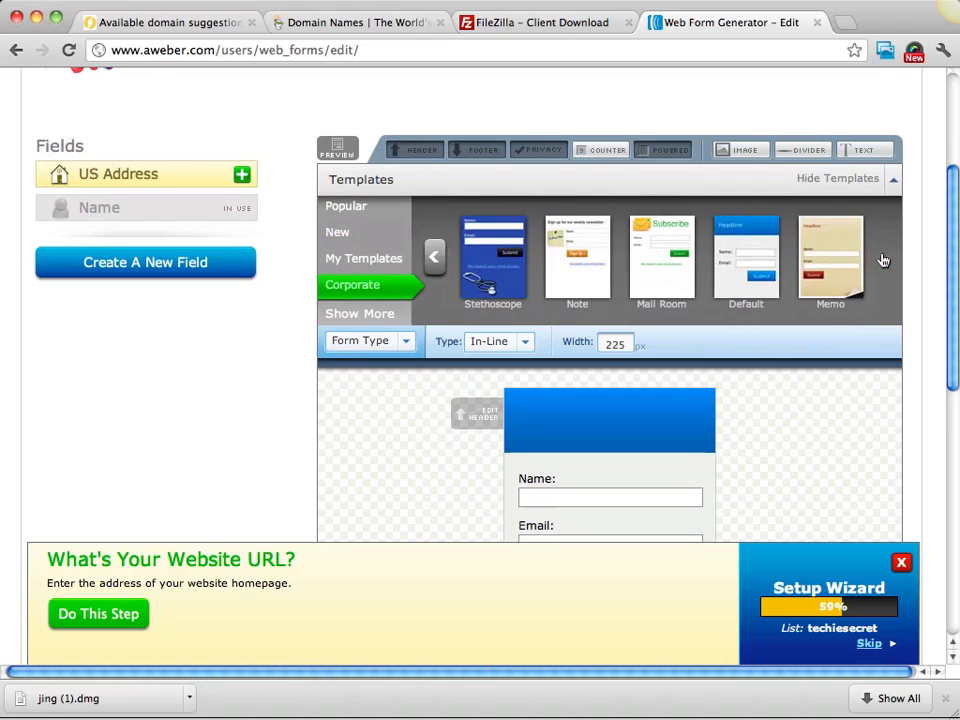
left_click(372, 259)
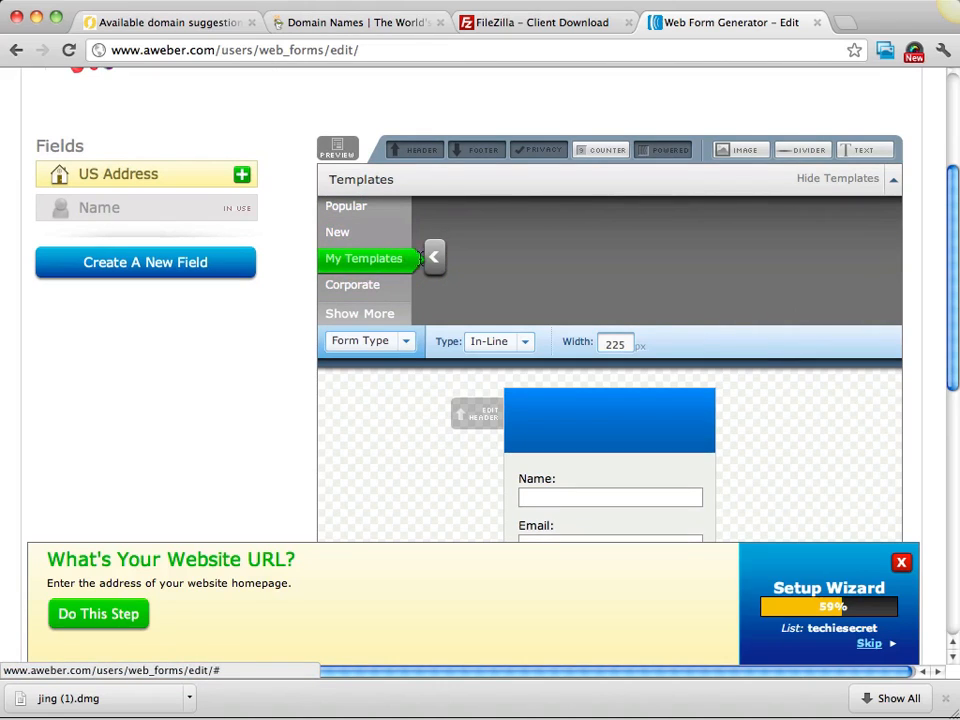
left_click(346, 236)
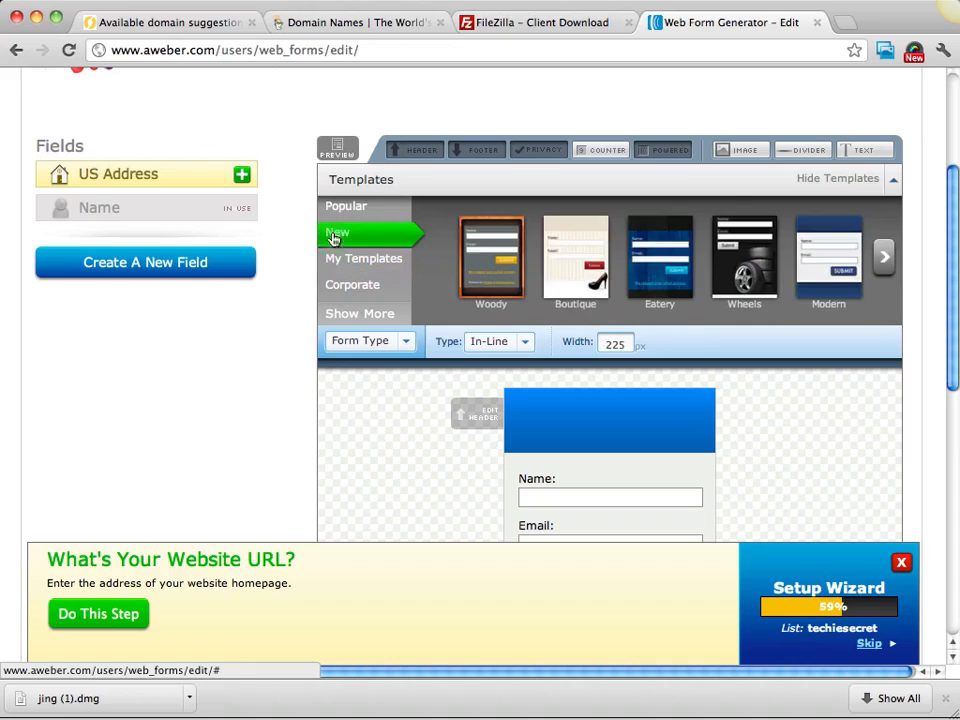
left_click(884, 257)
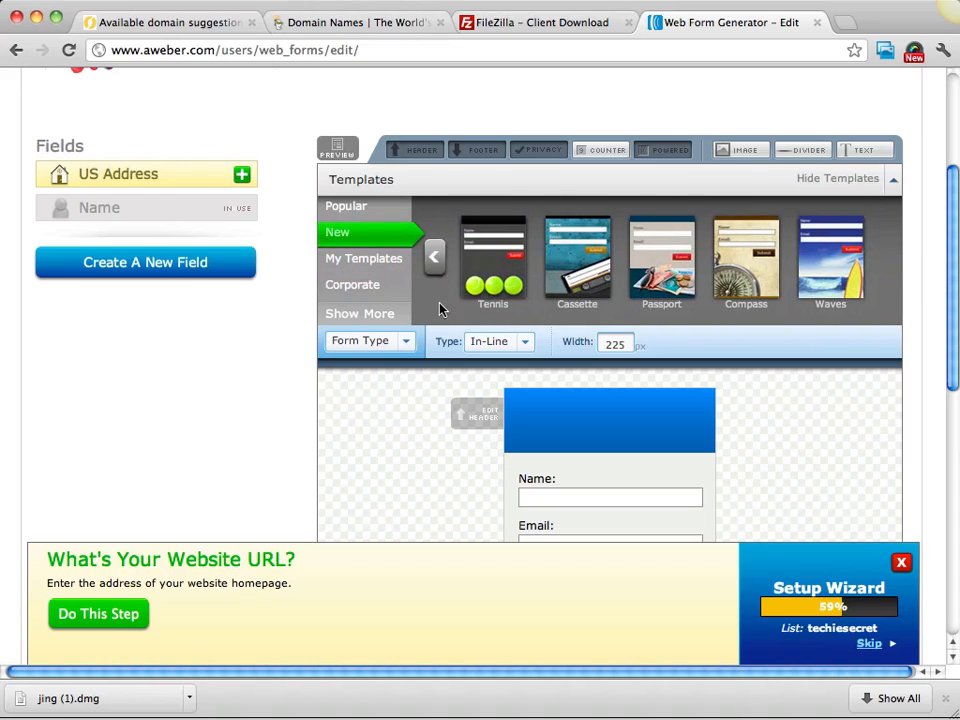
Look through the Automotive and Promotional categories from the full list of template categories
left_click(369, 315)
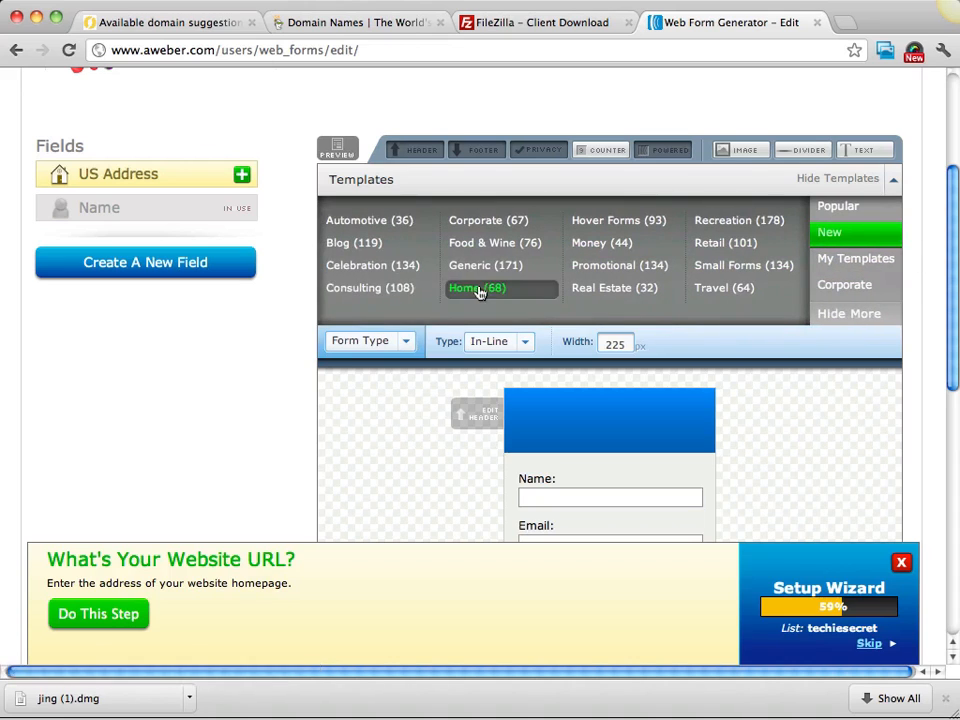
left_click(369, 222)
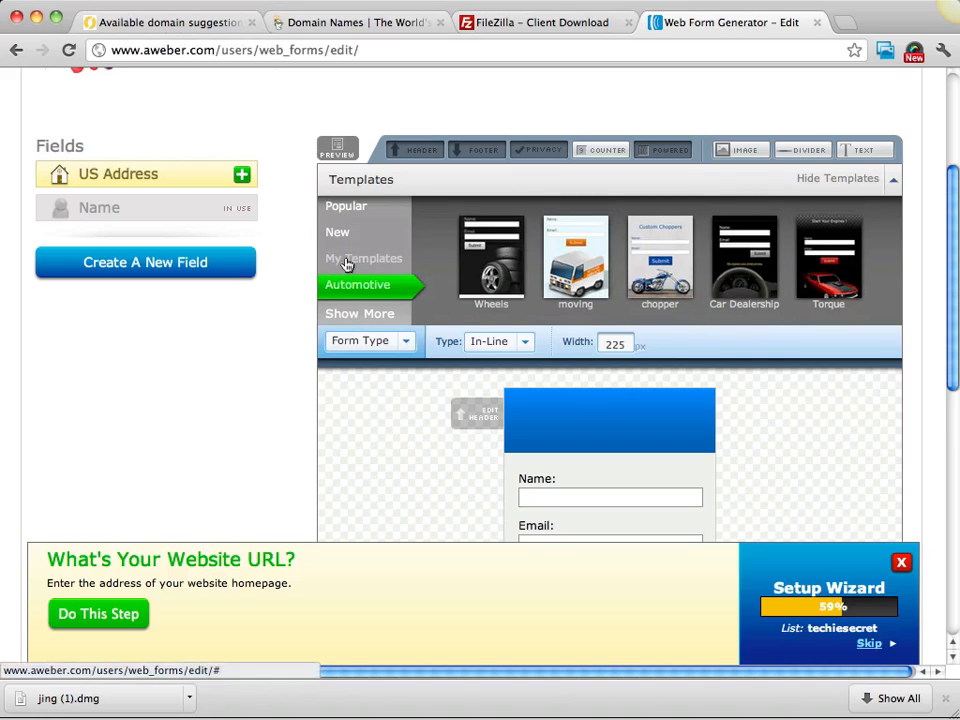
left_click(350, 316)
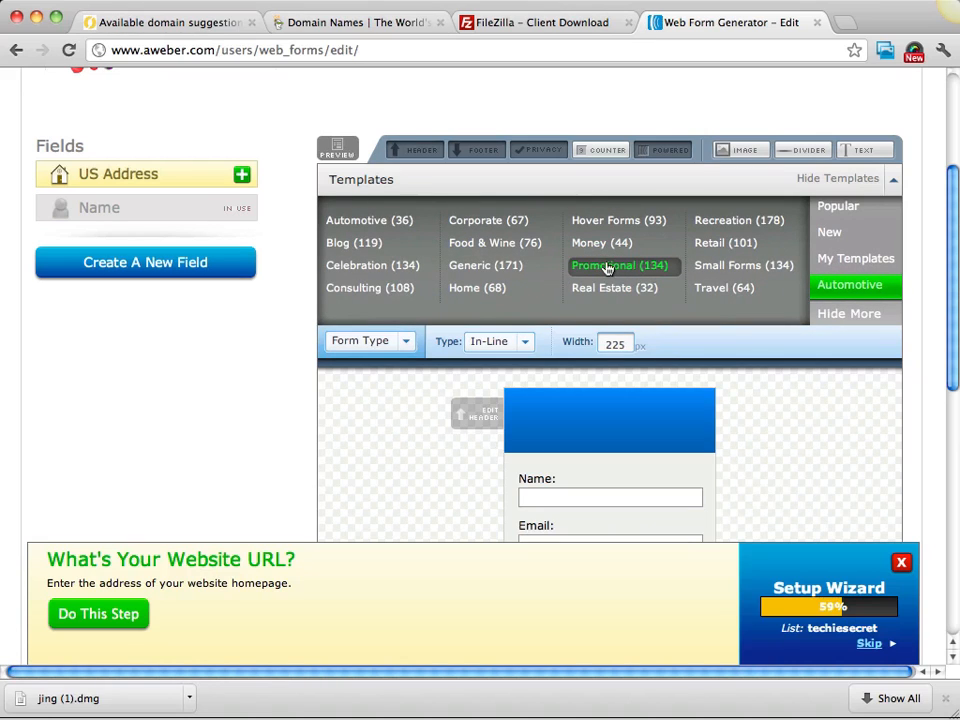
left_click(606, 268)
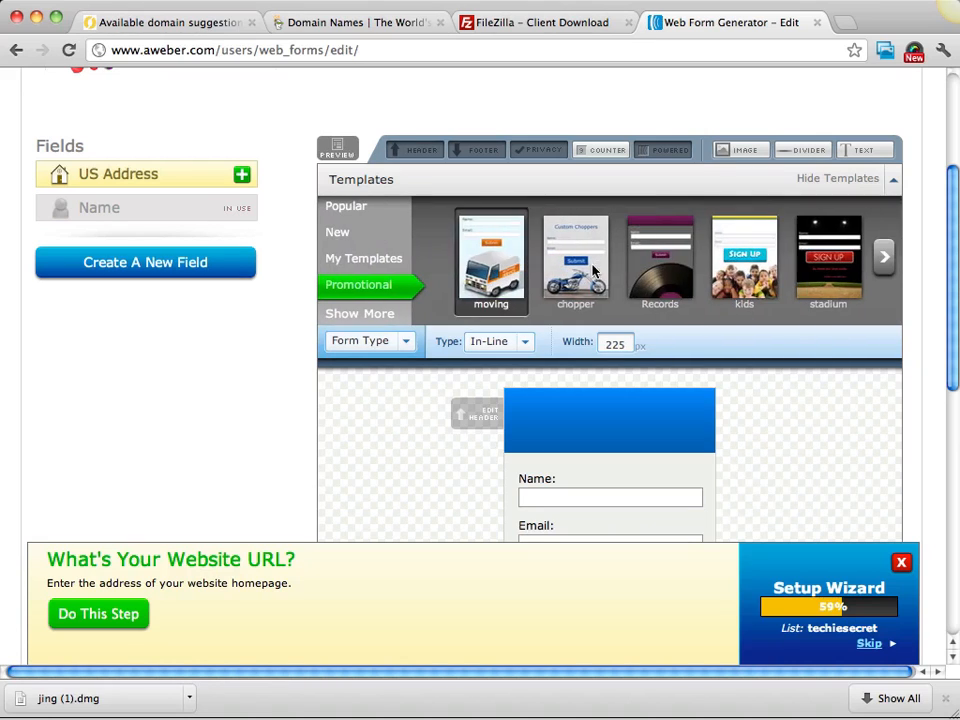
left_click(884, 257)
left_click(885, 258)
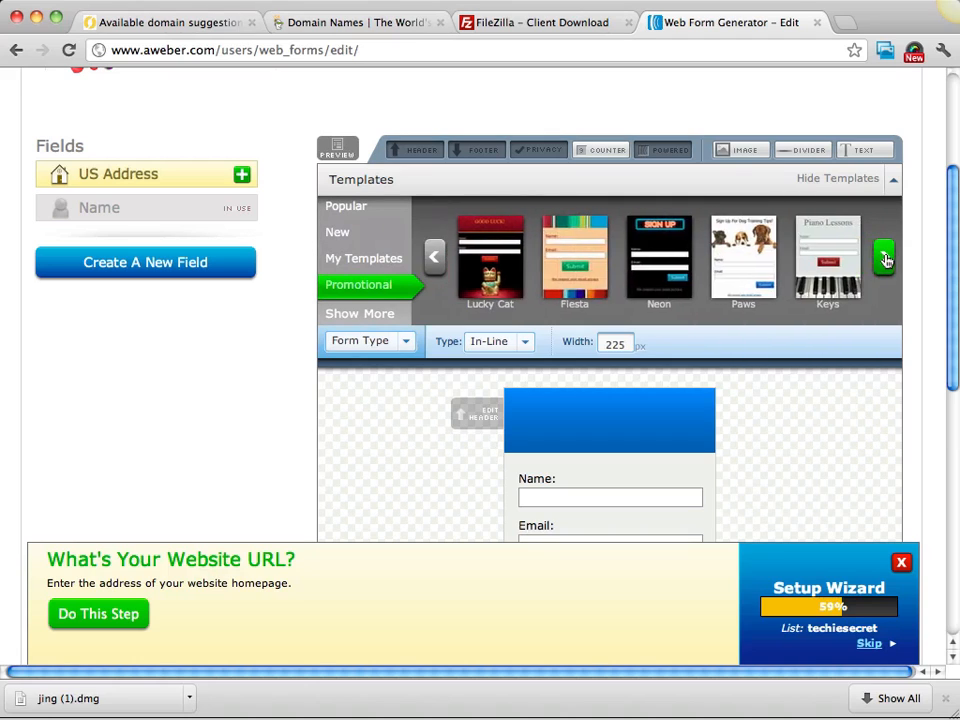
left_click(885, 258)
left_click(885, 258)
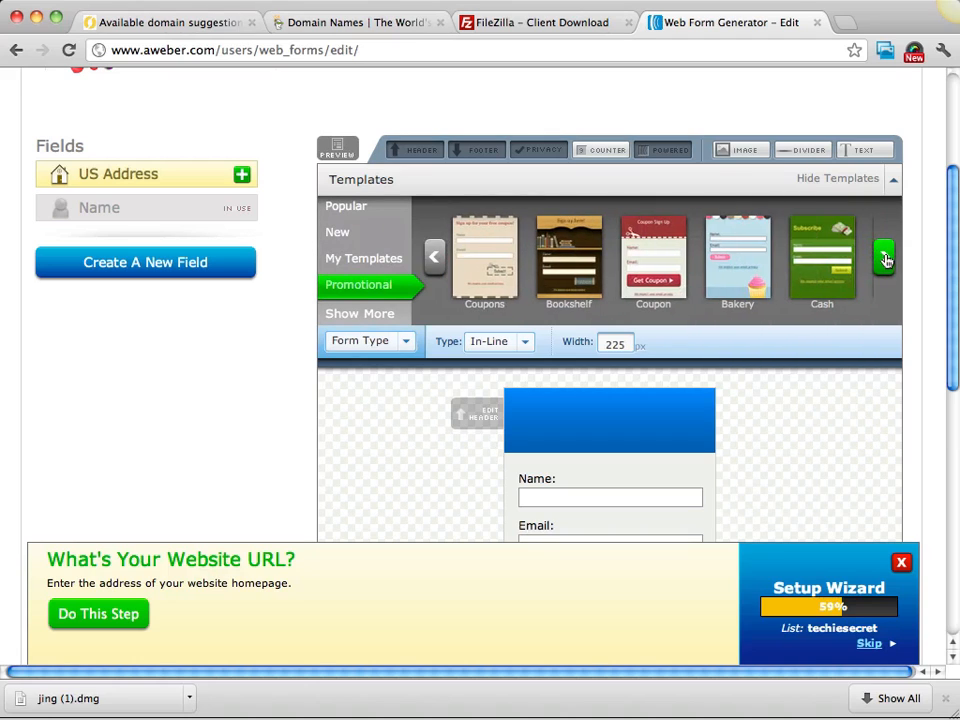
left_click(885, 258)
left_click(885, 258)
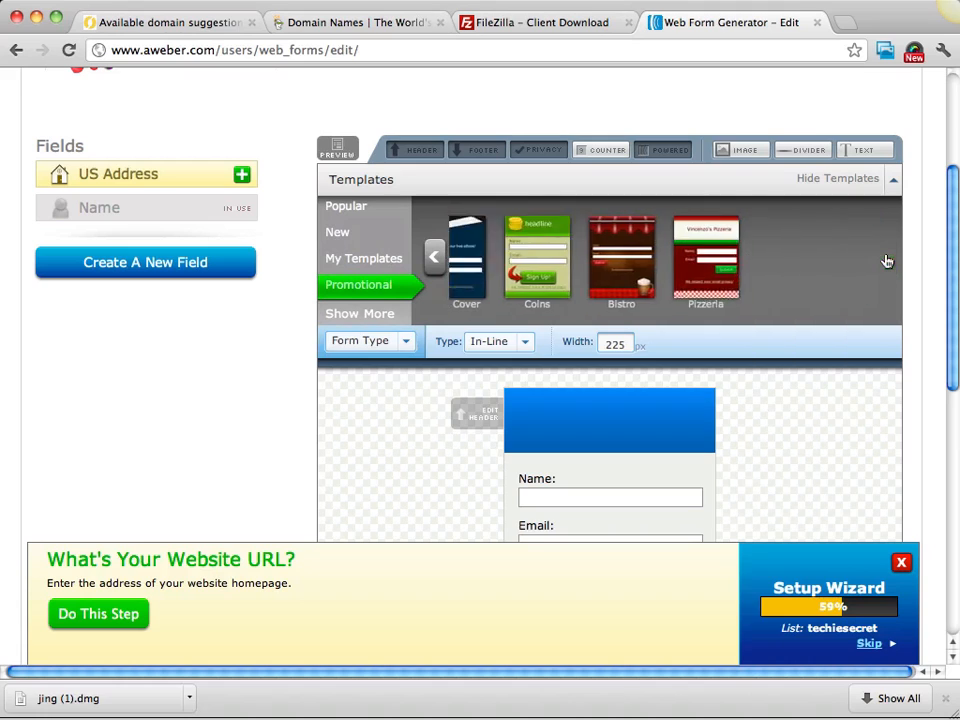
Collapse the template gallery and try to preview the current web form
left_click(347, 313)
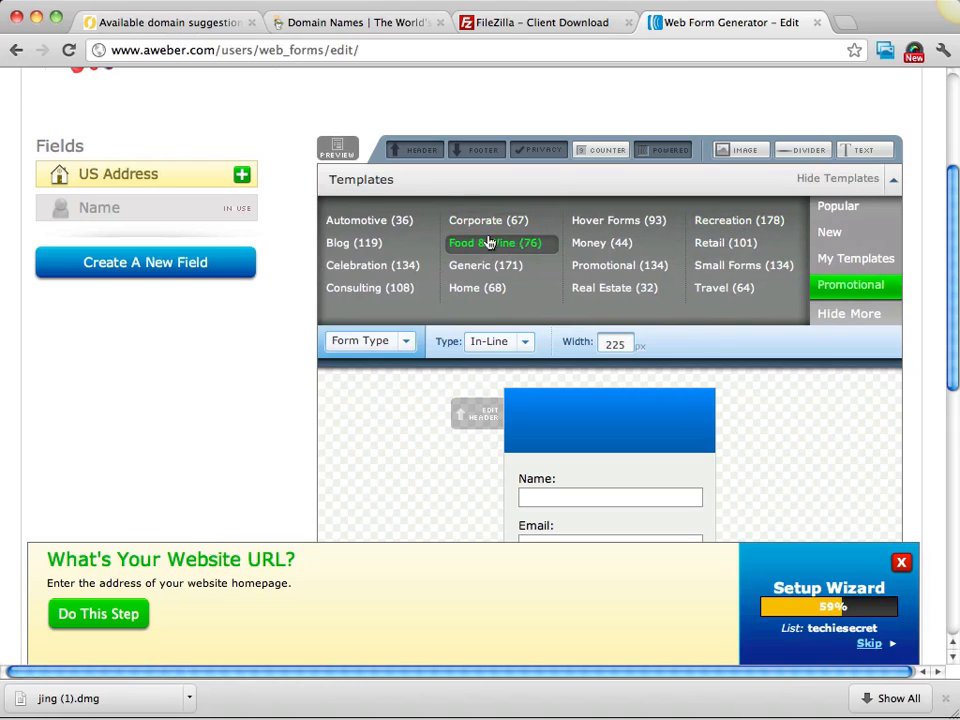
left_click(386, 181)
left_click(339, 155)
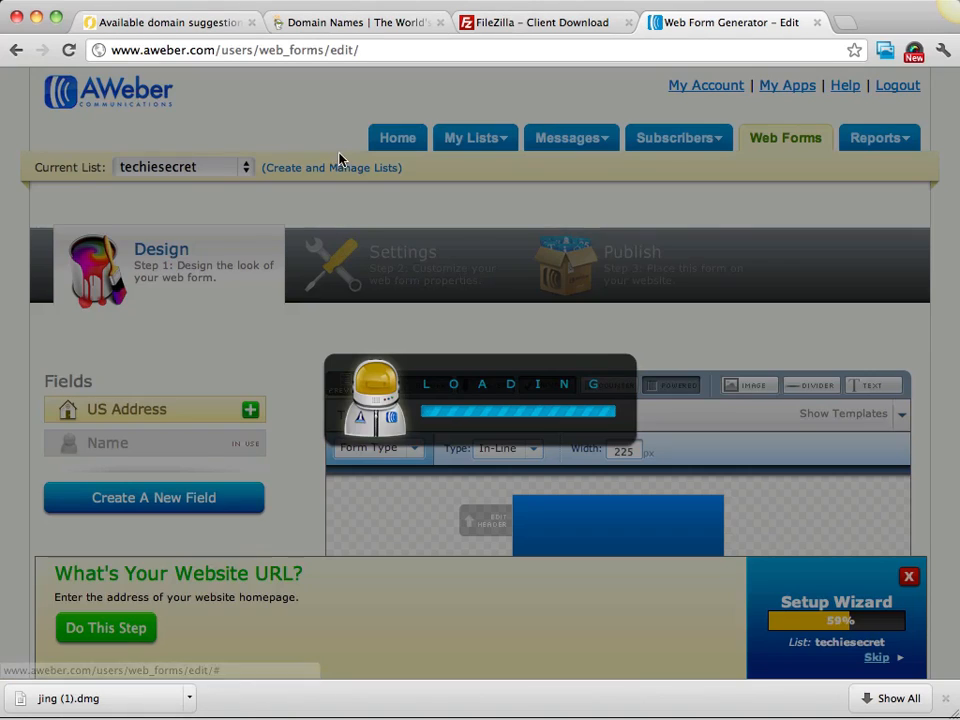
scroll(613, 324, "down", 4)
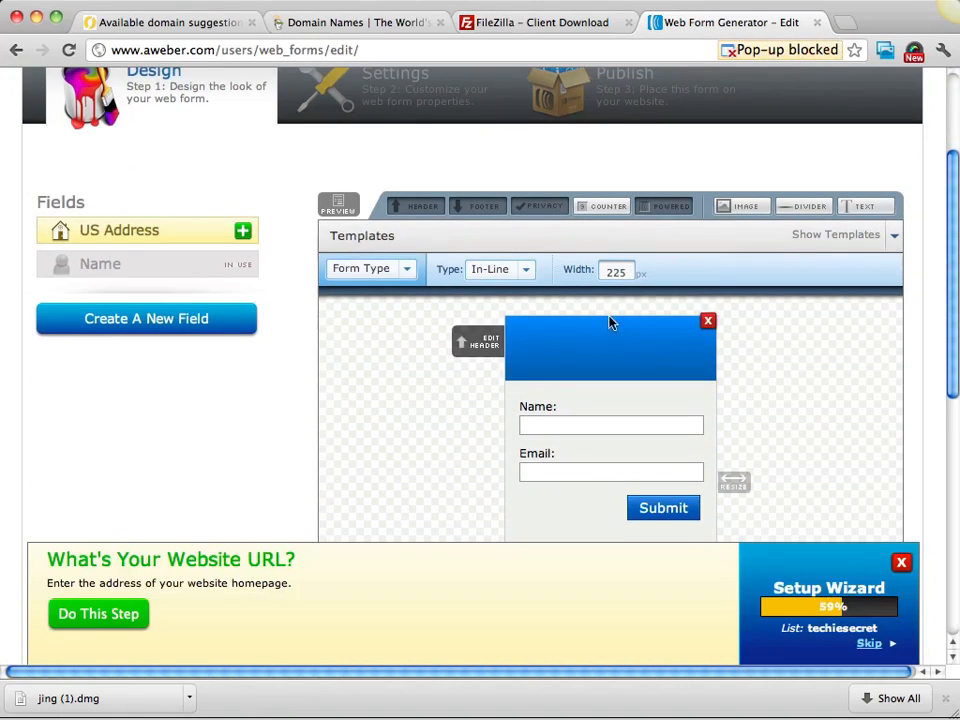
Reopen the template gallery, look through Popular, and load the light grey, blue and black My Web Form style from My Templates
left_click(378, 240)
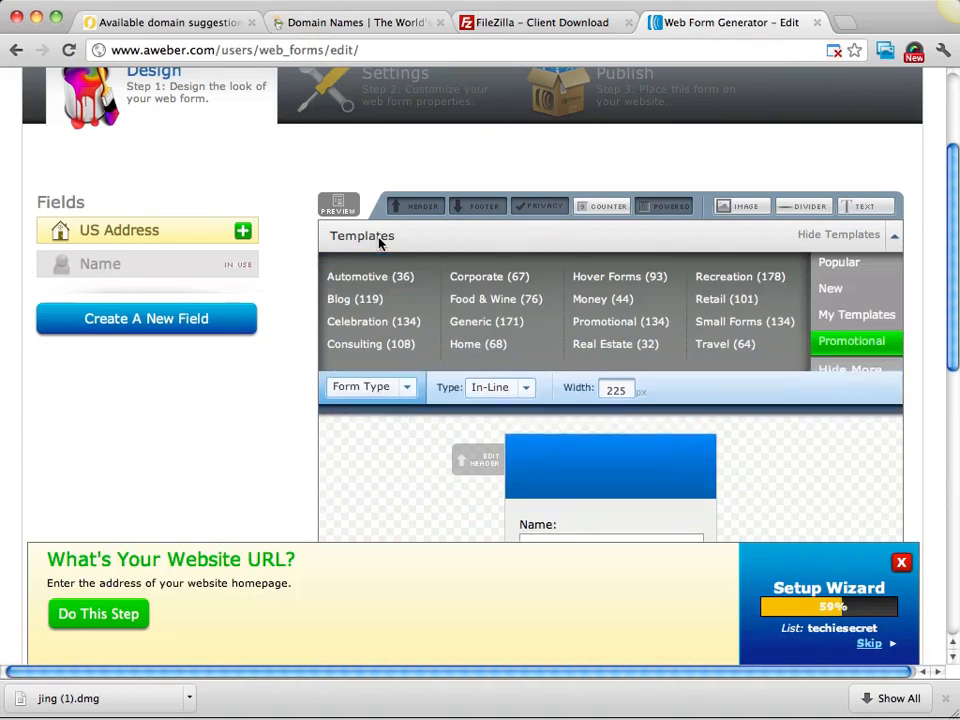
left_click(838, 262)
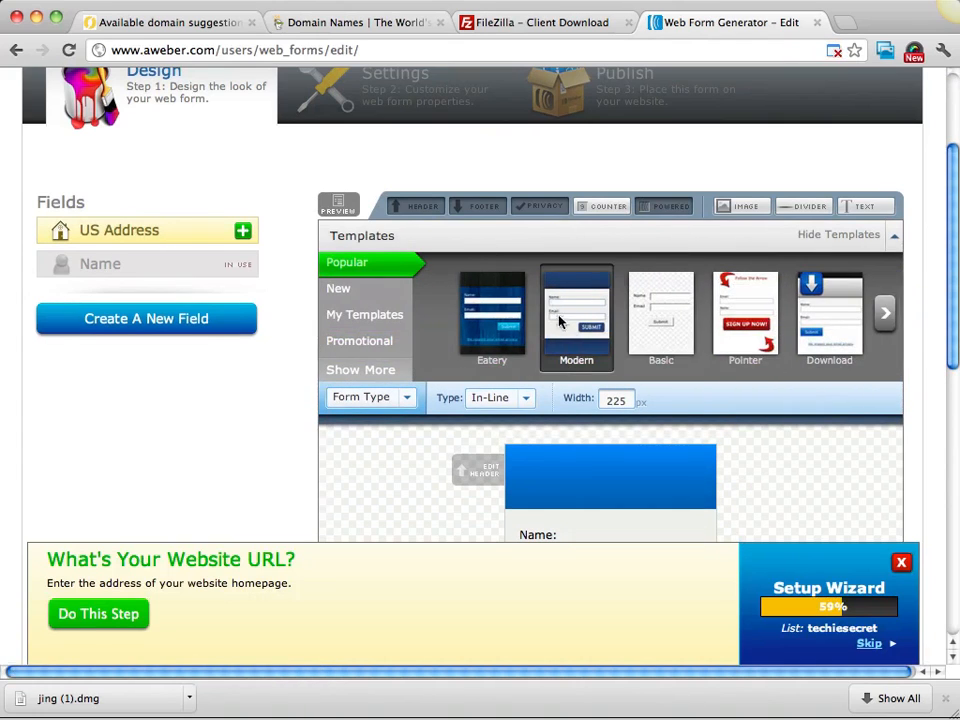
left_click(885, 314)
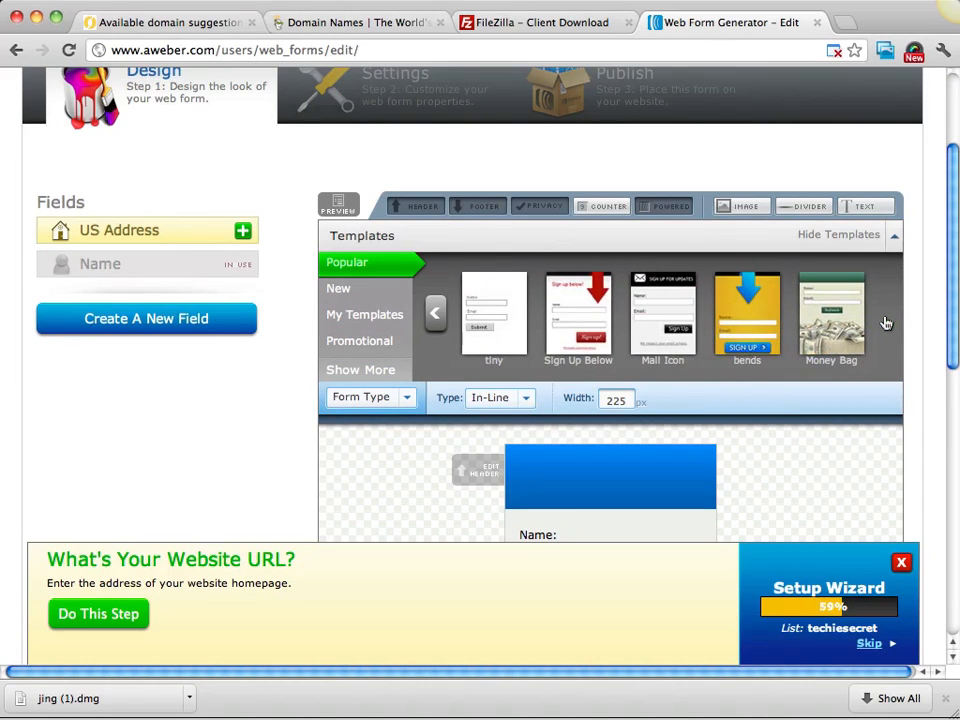
left_click(352, 315)
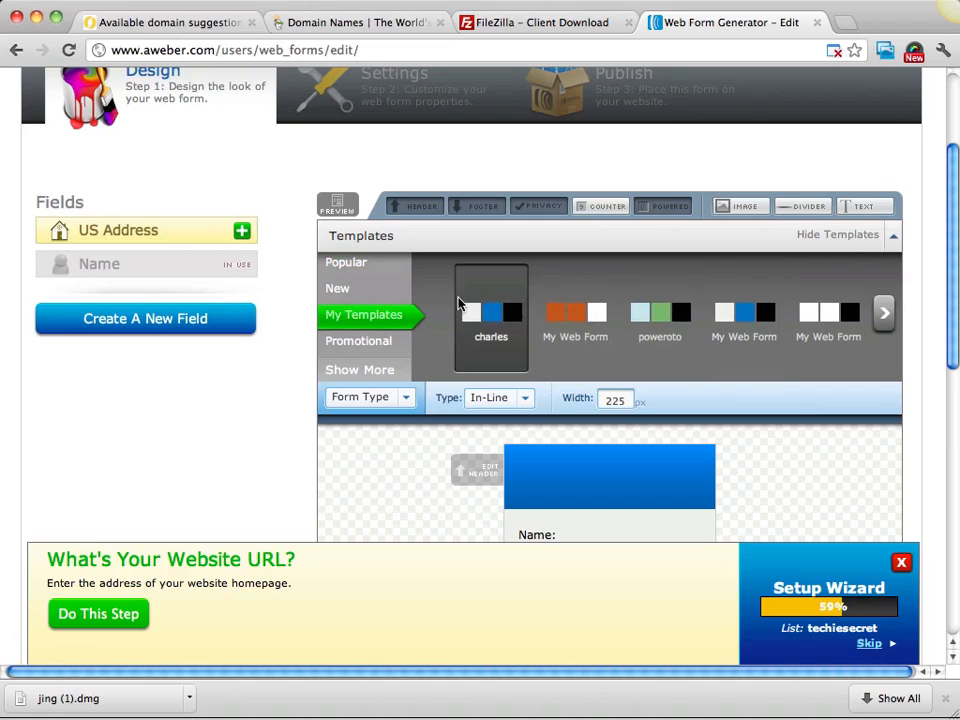
left_click(736, 310)
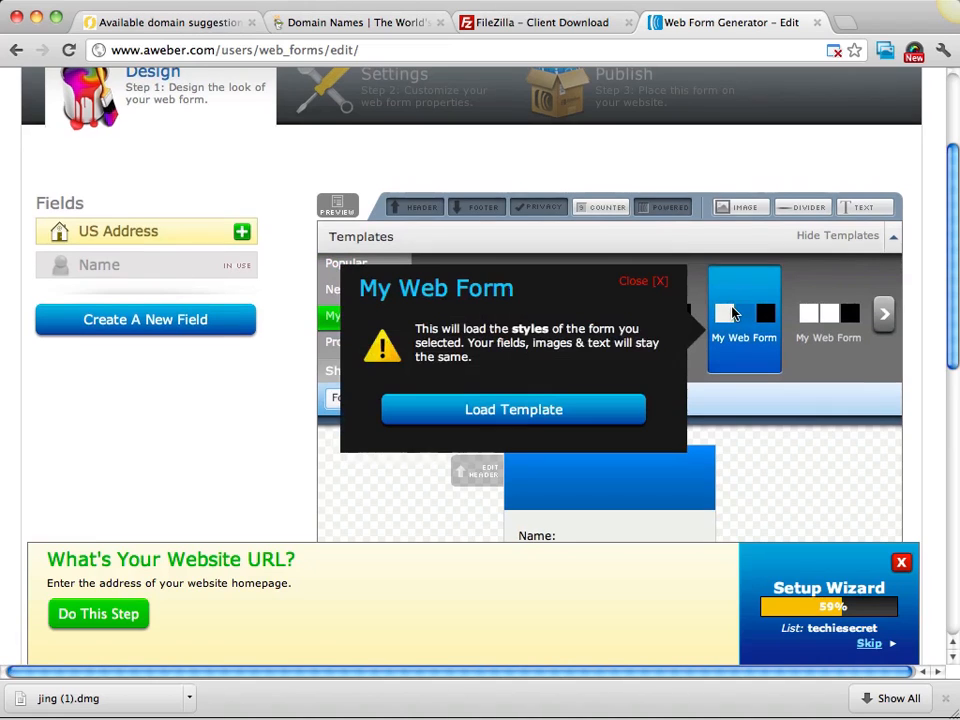
left_click(552, 411)
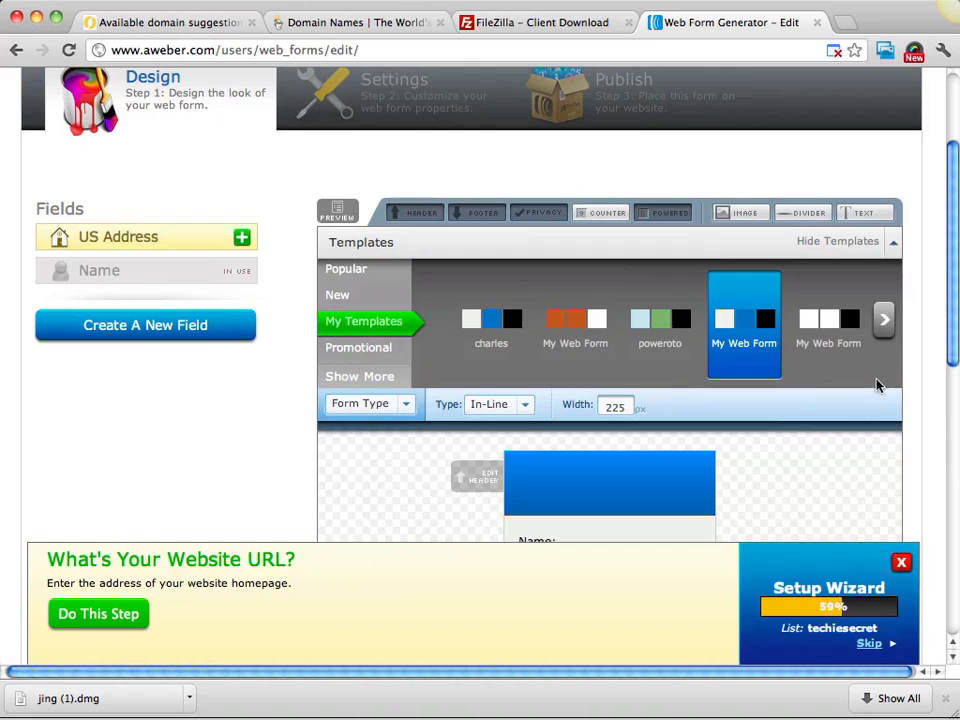
Remove the blue header from the form and widen the form to about 302 px
scroll(874, 364, "down", 3)
scroll(874, 366, "down", 3)
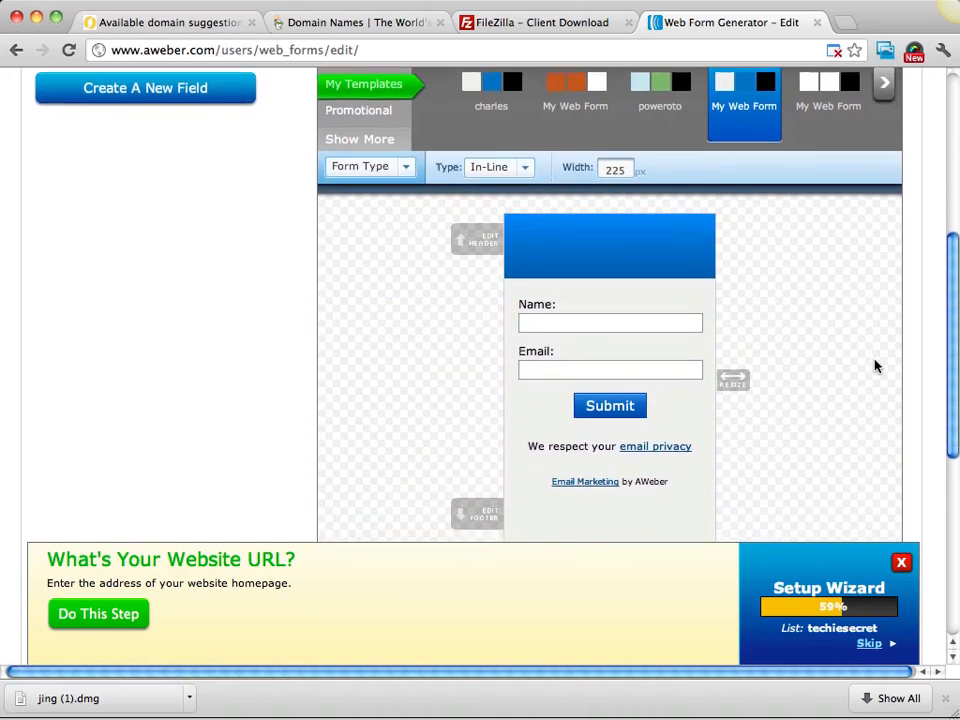
scroll(874, 366, "up", 3)
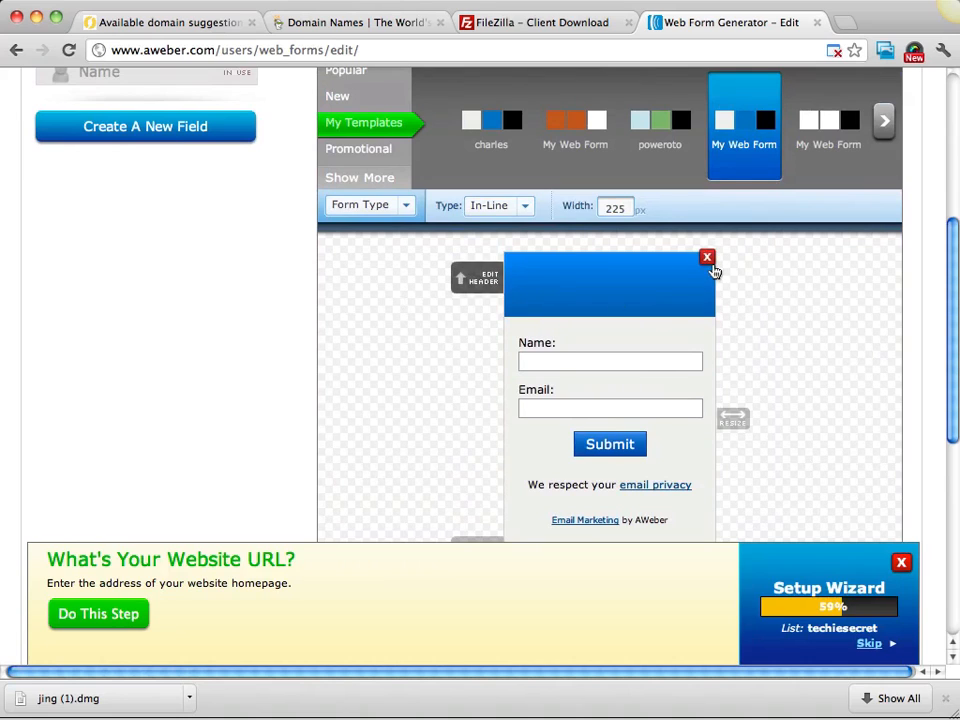
left_click(708, 258)
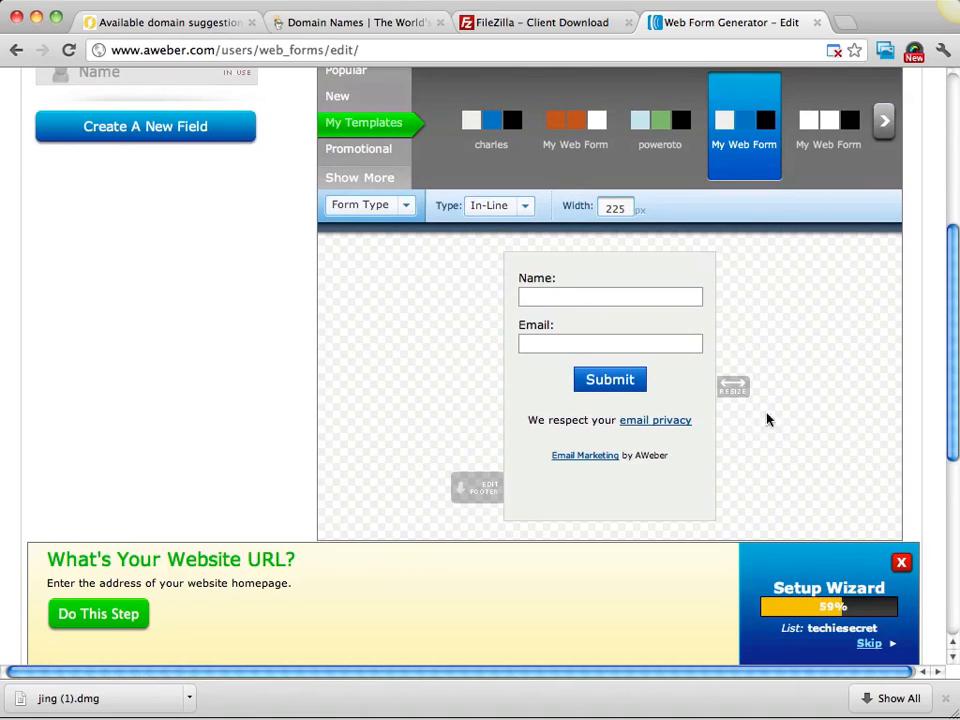
left_click_drag(731, 388, 768, 386)
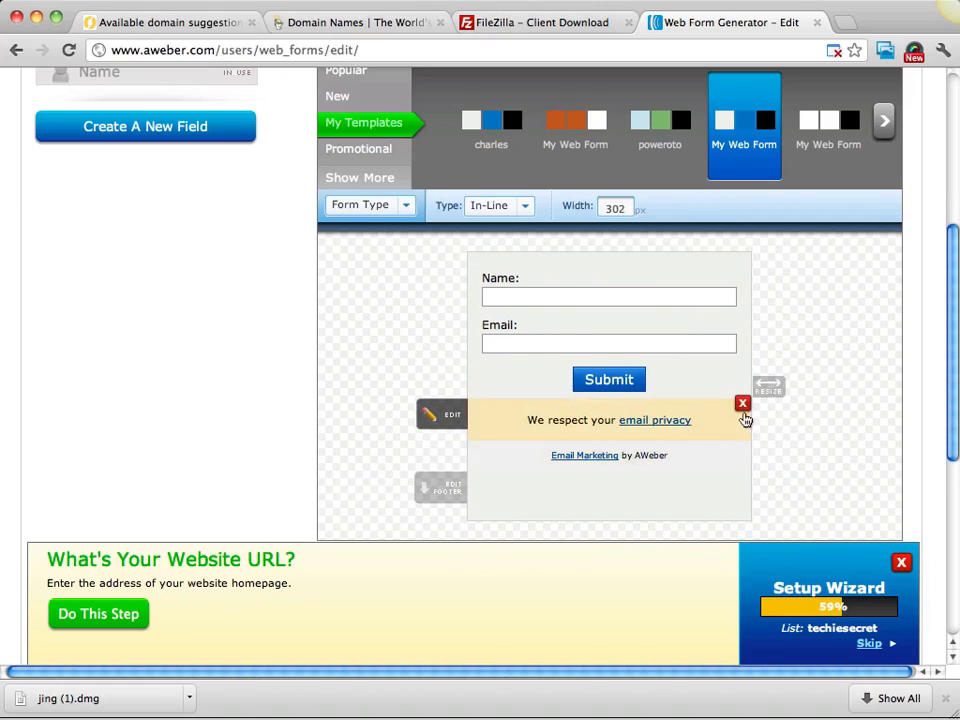
Look through the New, My Templates and Popular template categories for another form design
scroll(825, 408, "up", 5)
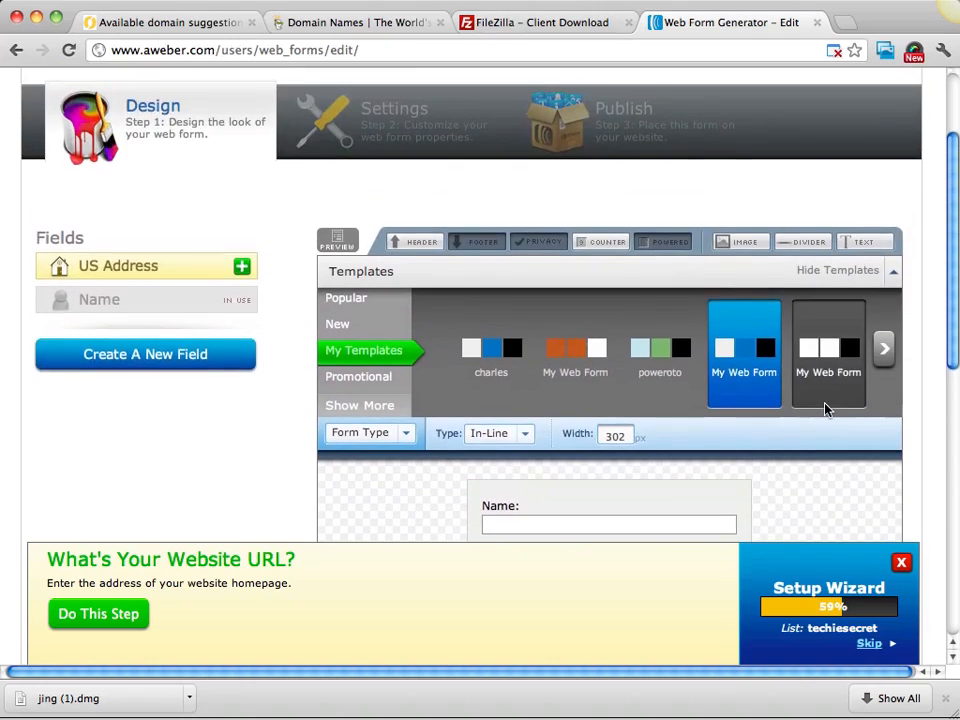
scroll(818, 407, "down", 4)
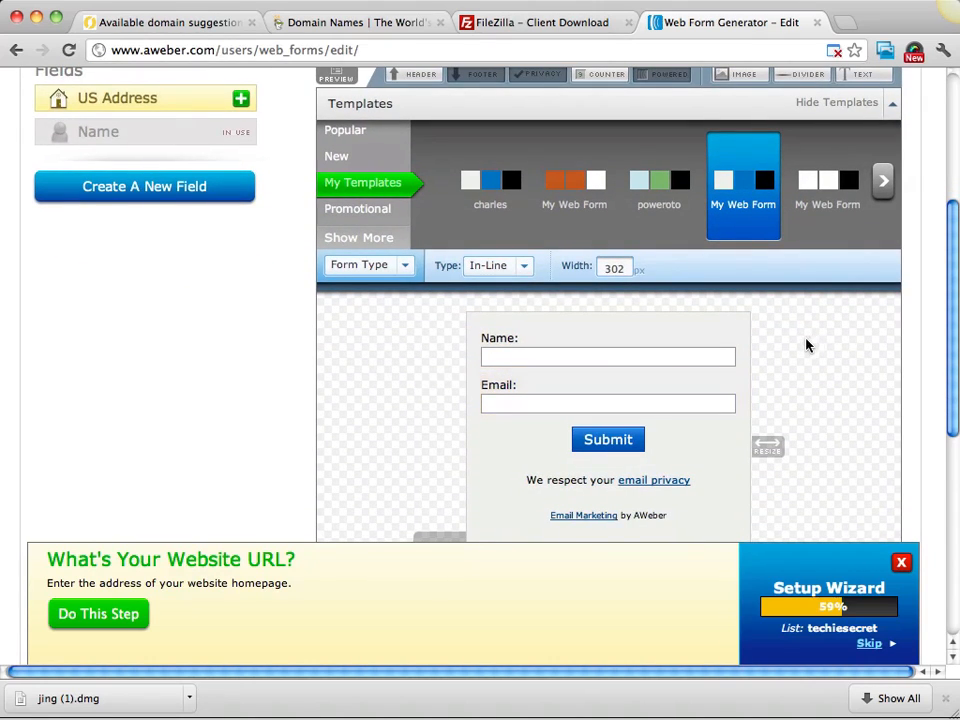
scroll(806, 345, "up", 2)
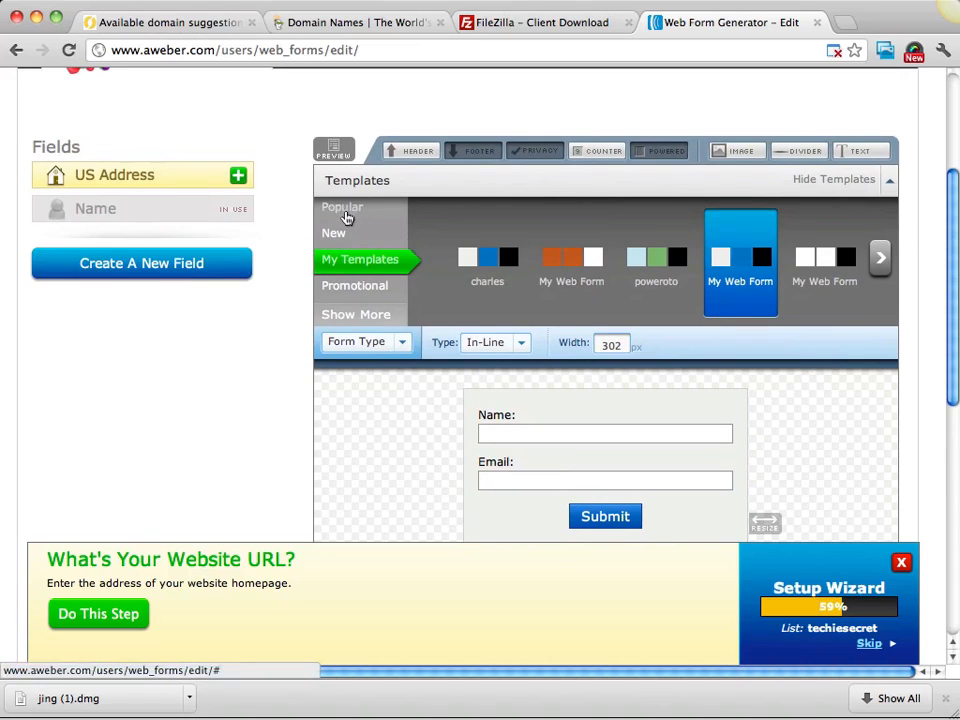
left_click(345, 210)
left_click(340, 260)
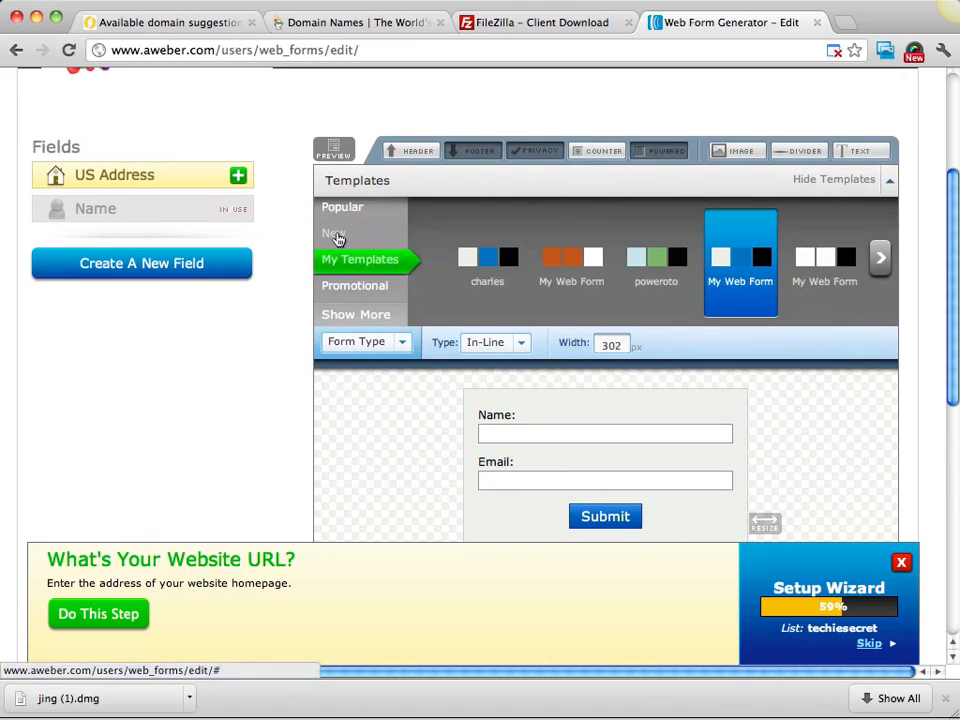
left_click(336, 236)
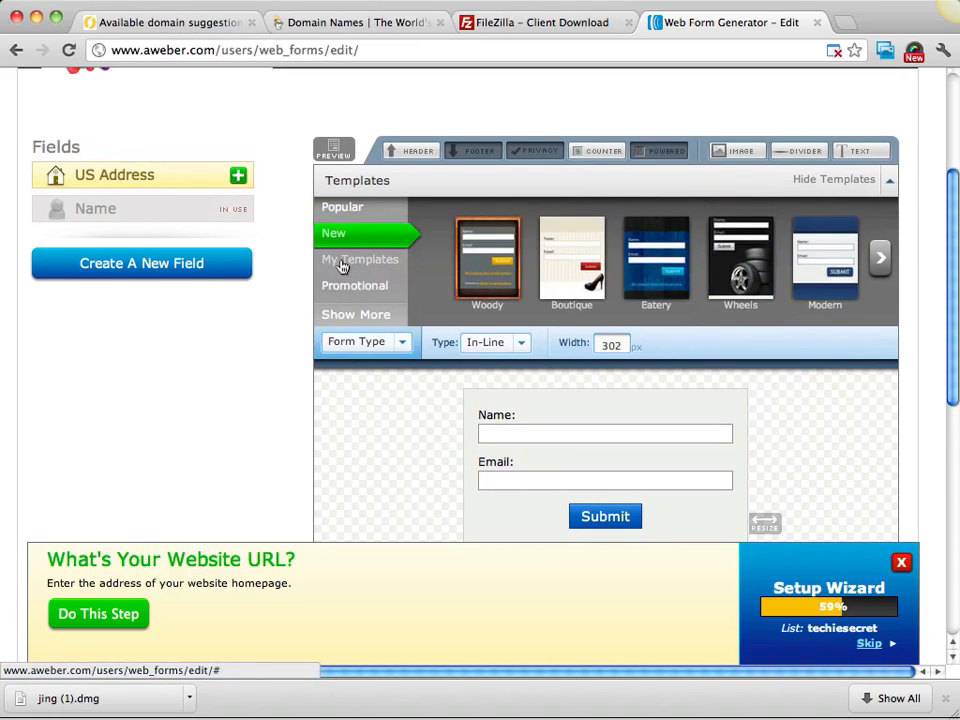
left_click(342, 264)
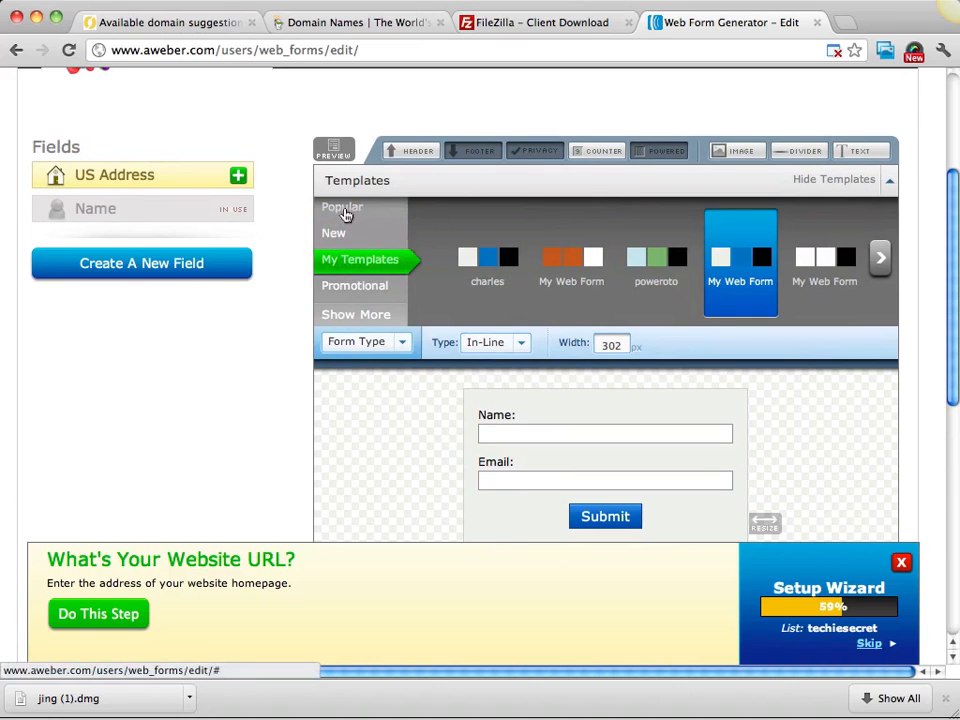
left_click(345, 212)
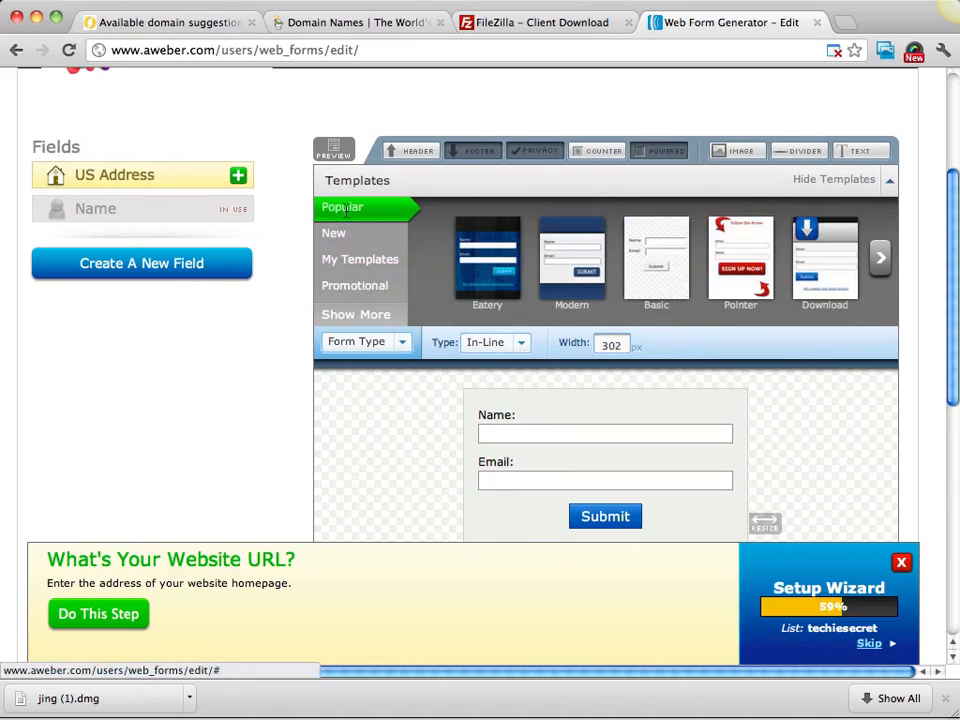
left_click(880, 258)
left_click(431, 262)
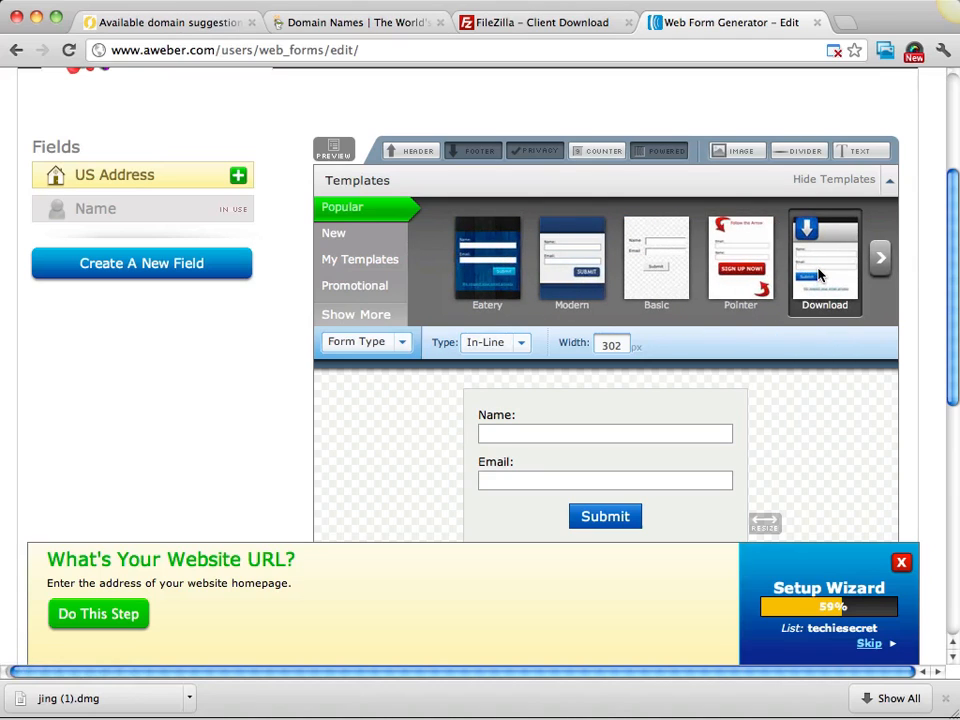
Compare the colour variants of the popular Download template and load it in the MONO scheme
left_click(822, 271)
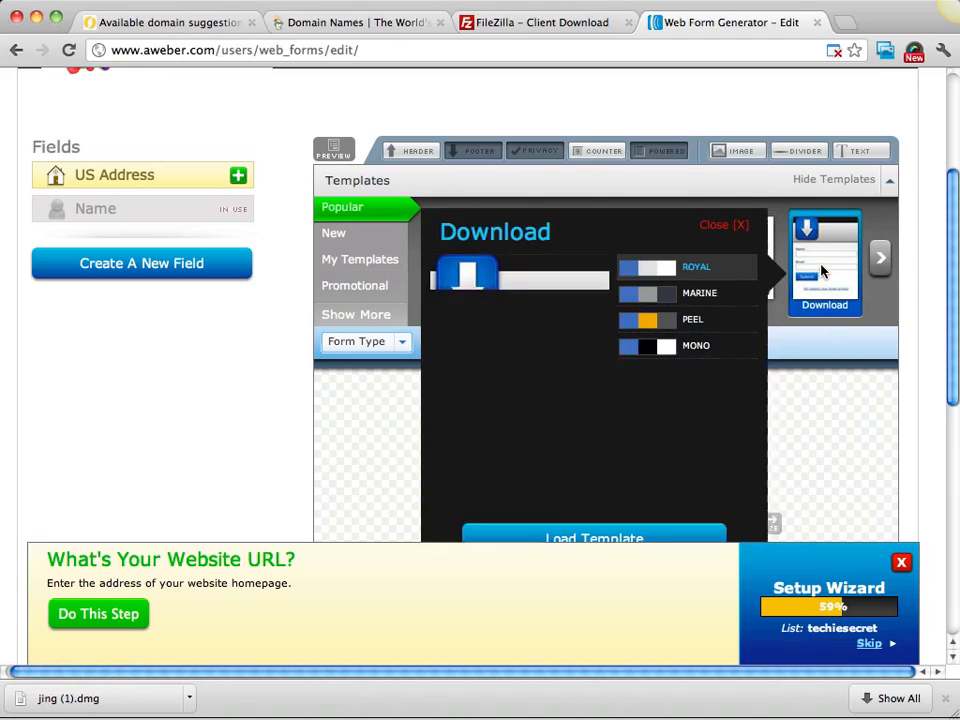
scroll(812, 436, "down", 3)
scroll(812, 435, "up", 3)
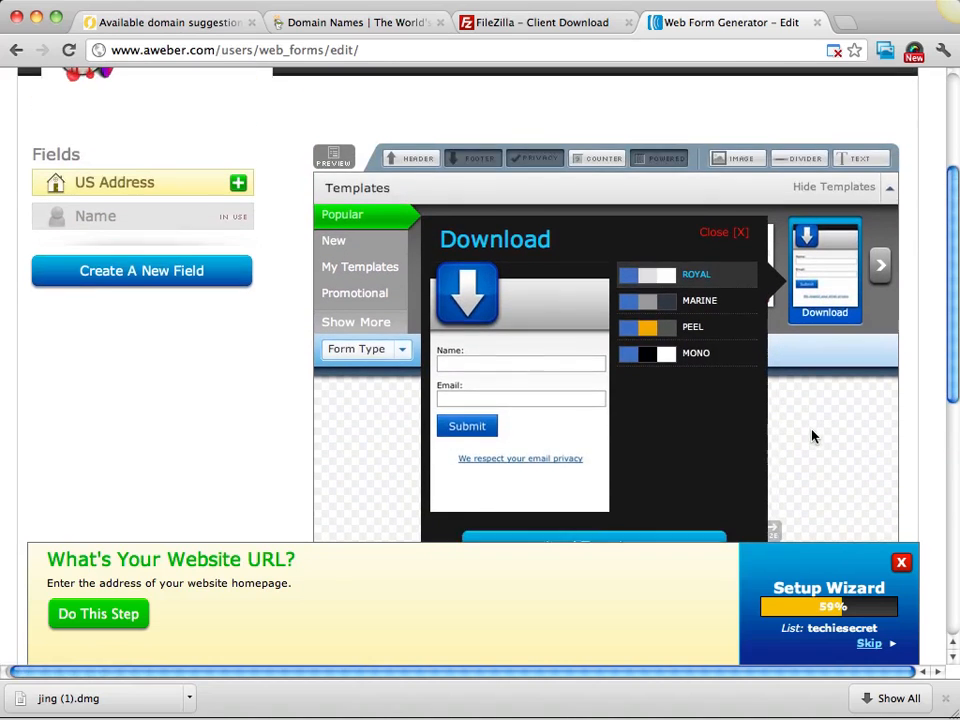
scroll(805, 430, "down", 2)
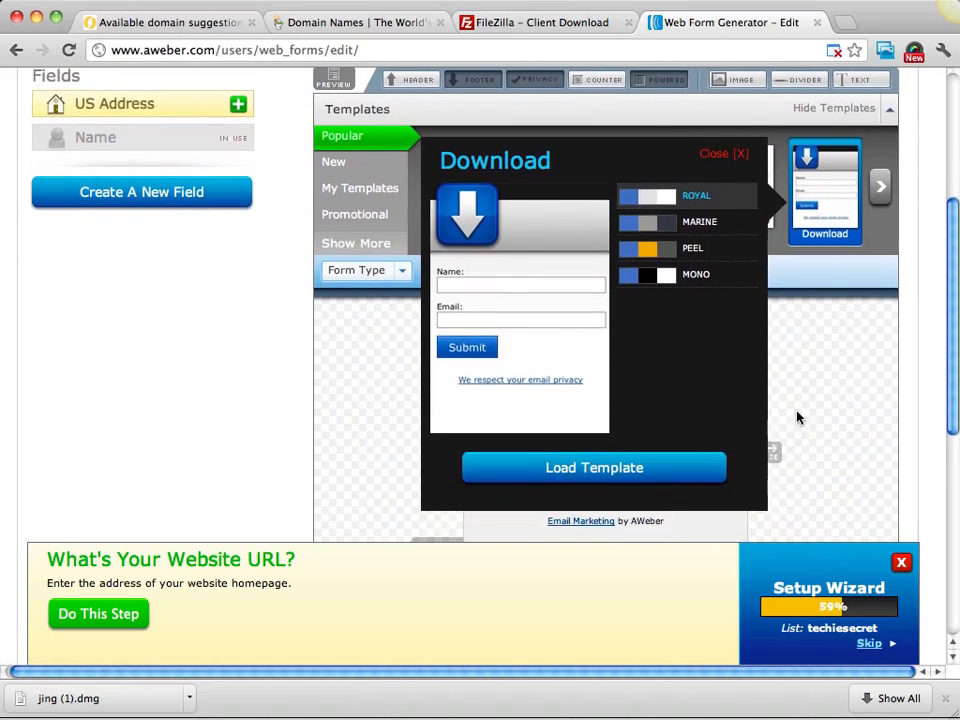
left_click(683, 222)
left_click(660, 256)
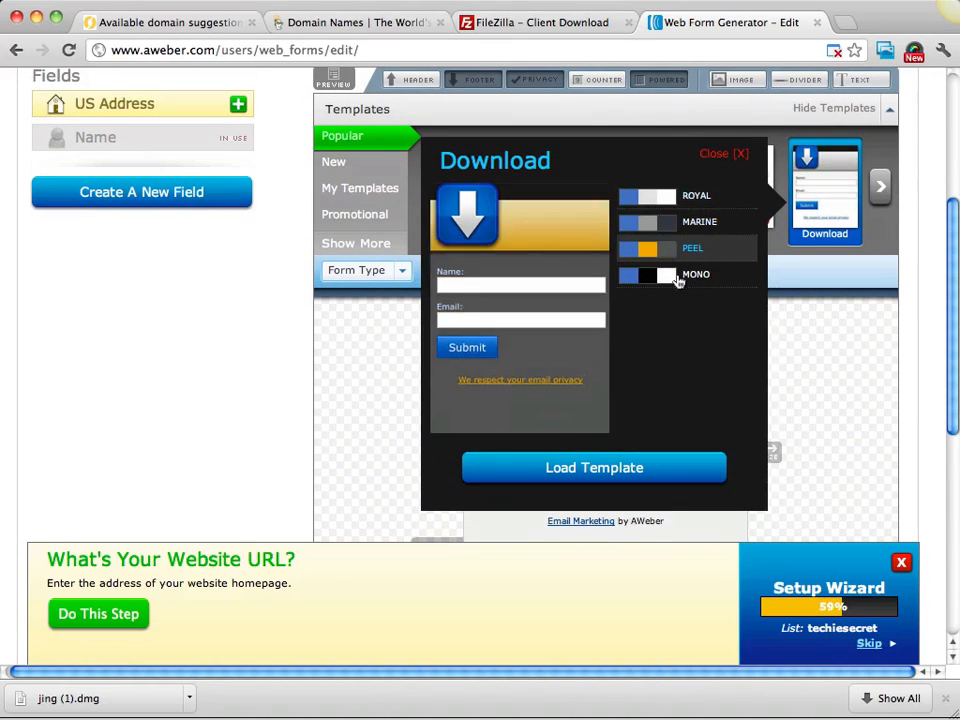
left_click(678, 278)
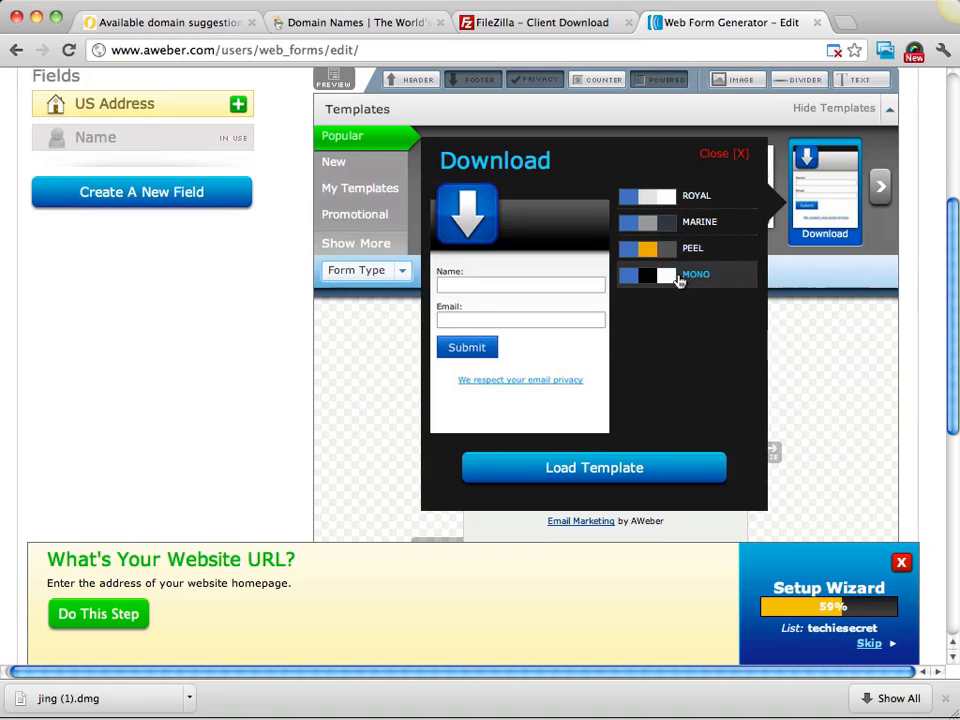
left_click(624, 470)
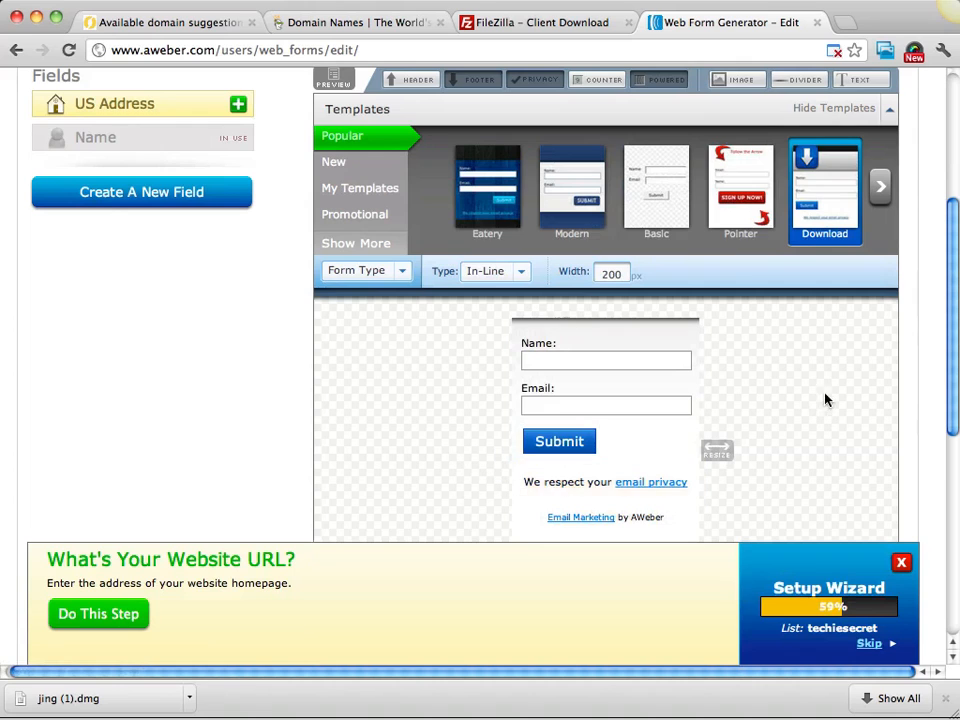
Add a header to the form reading "Enter Your Name and Email Below for My FREE Stuff!" and save it
scroll(868, 392, "down", 2)
scroll(868, 392, "up", 3)
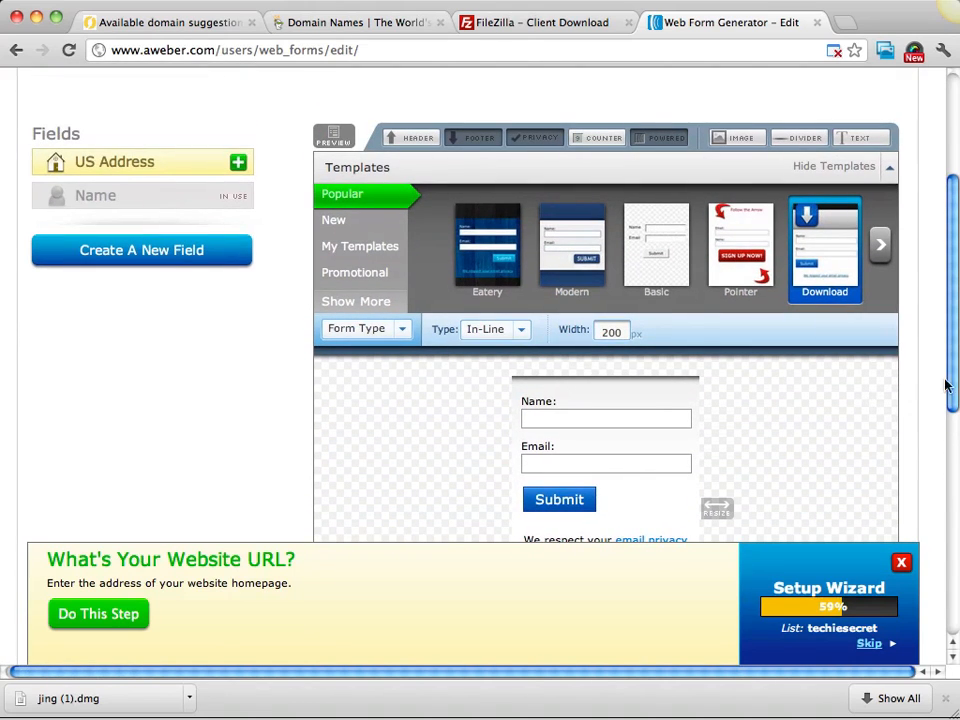
scroll(950, 368, "up", 3)
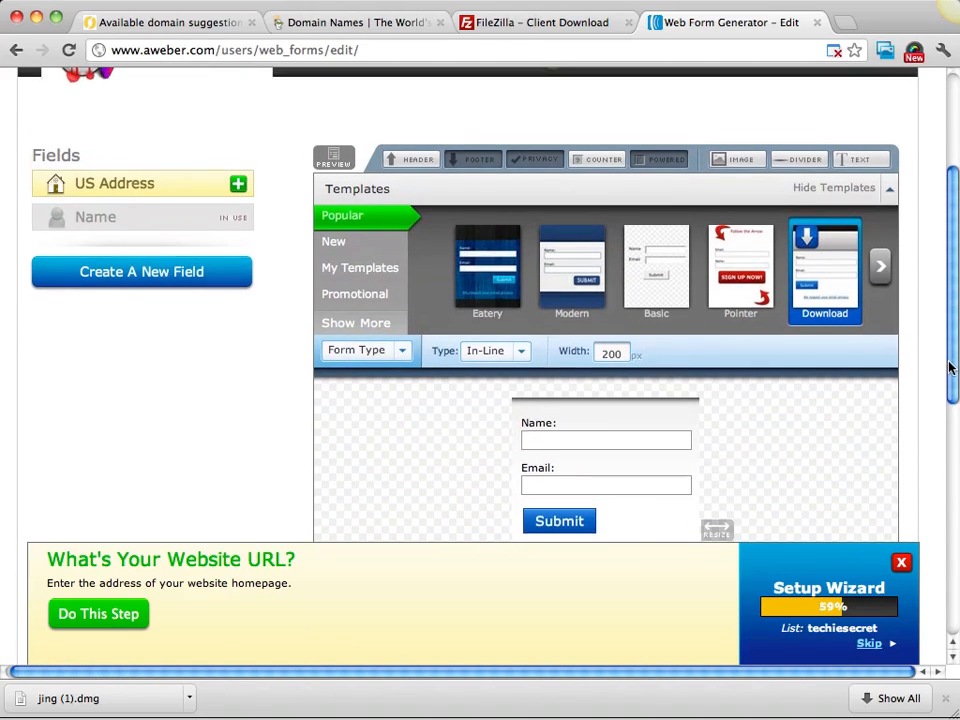
scroll(902, 425, "down", 3)
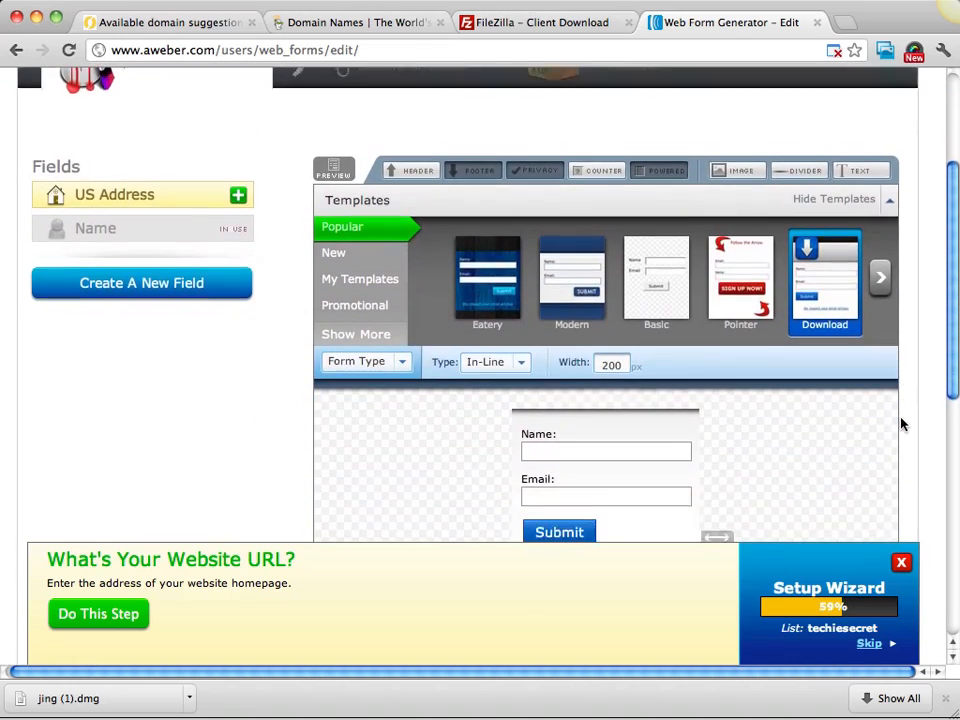
left_click(414, 131)
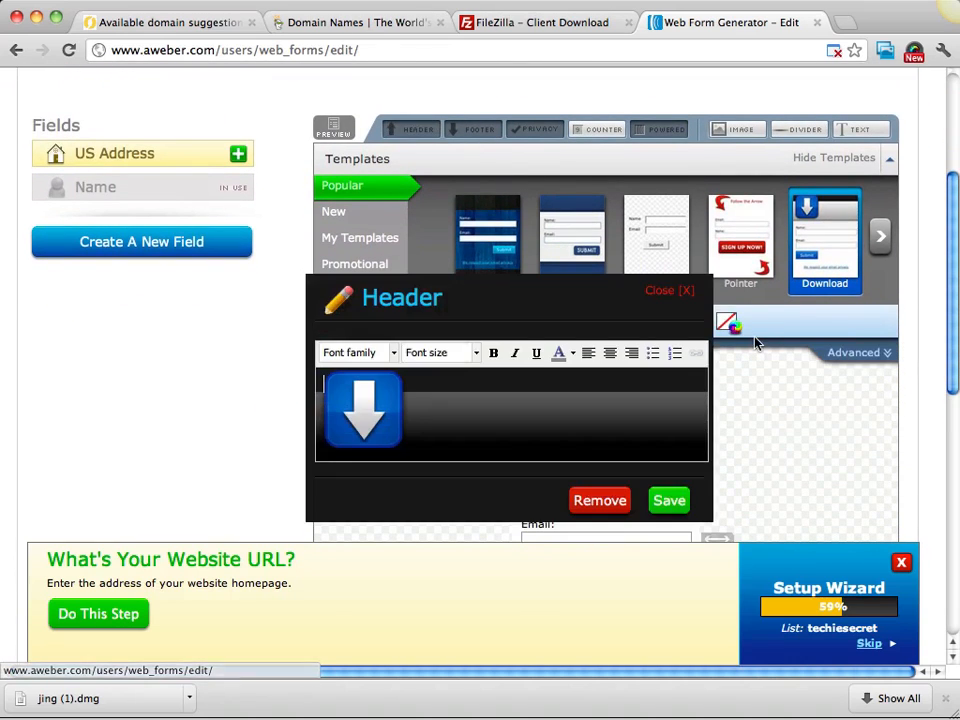
scroll(754, 401, "down", 3)
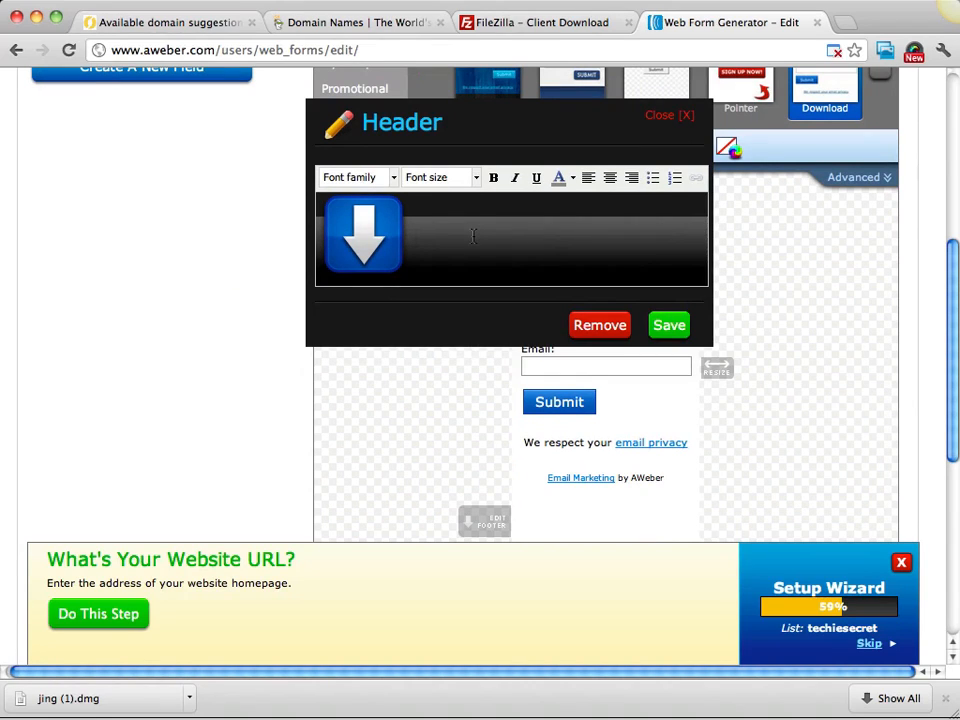
type("Enter Your ")
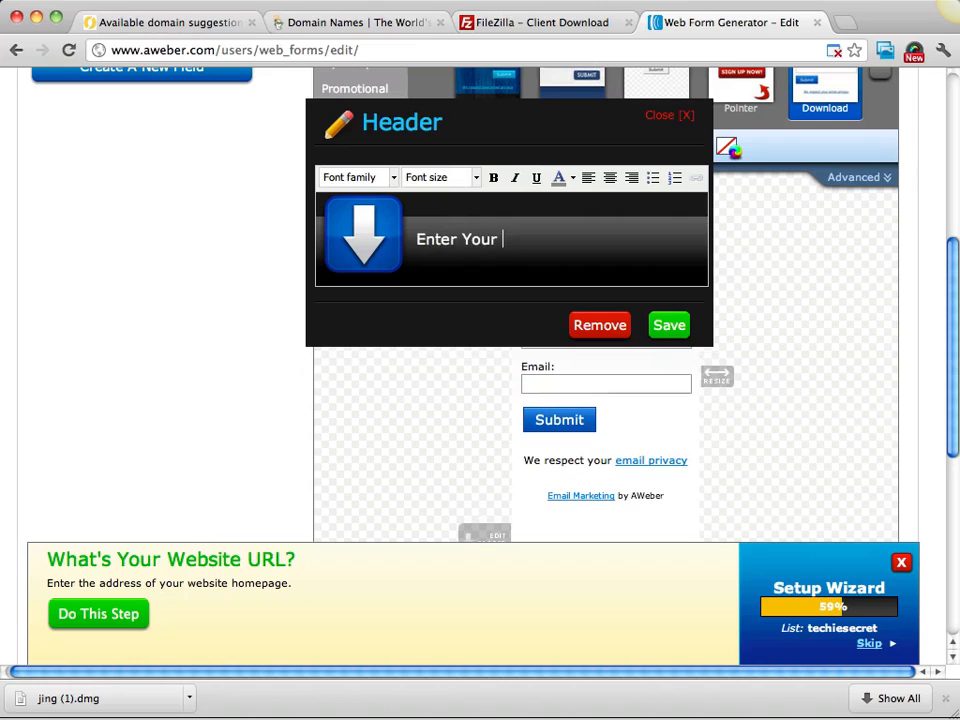
type("Name an")
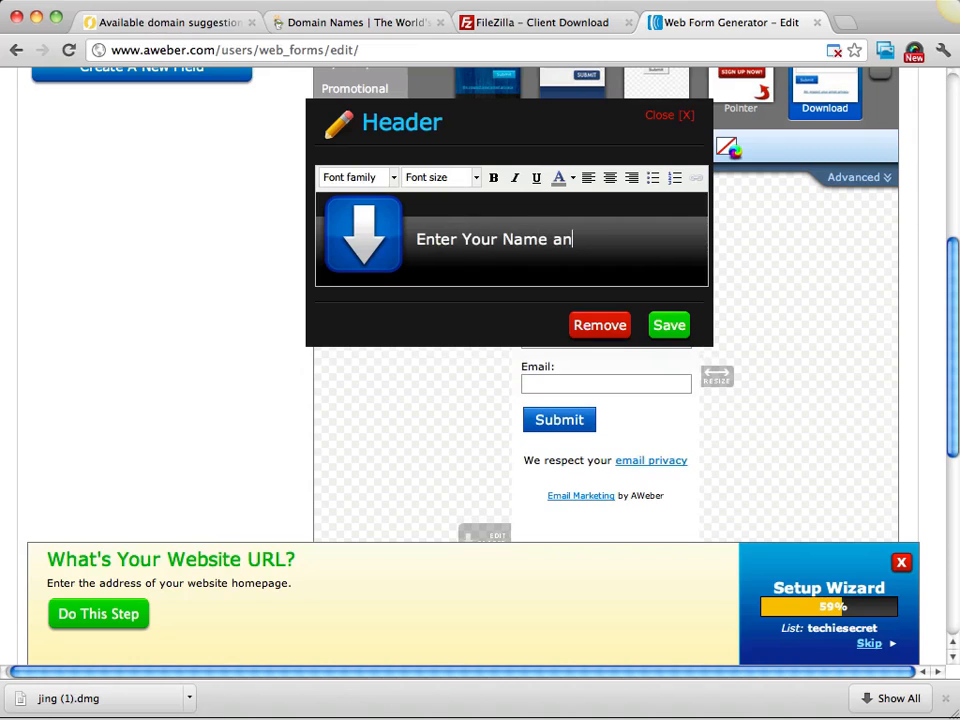
type("d Email")
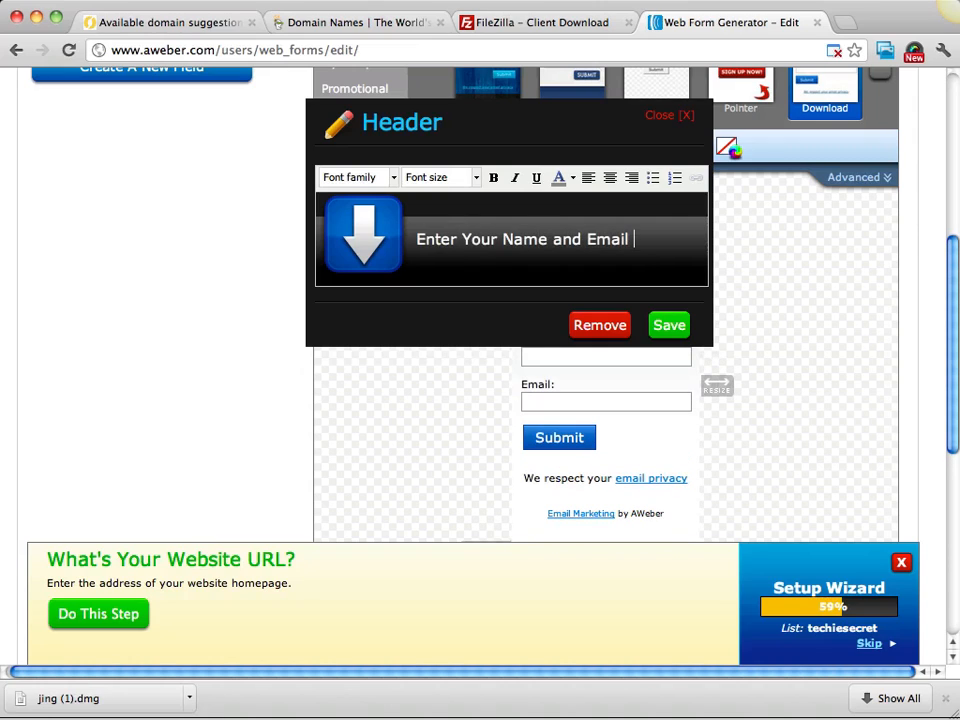
type(" Below for")
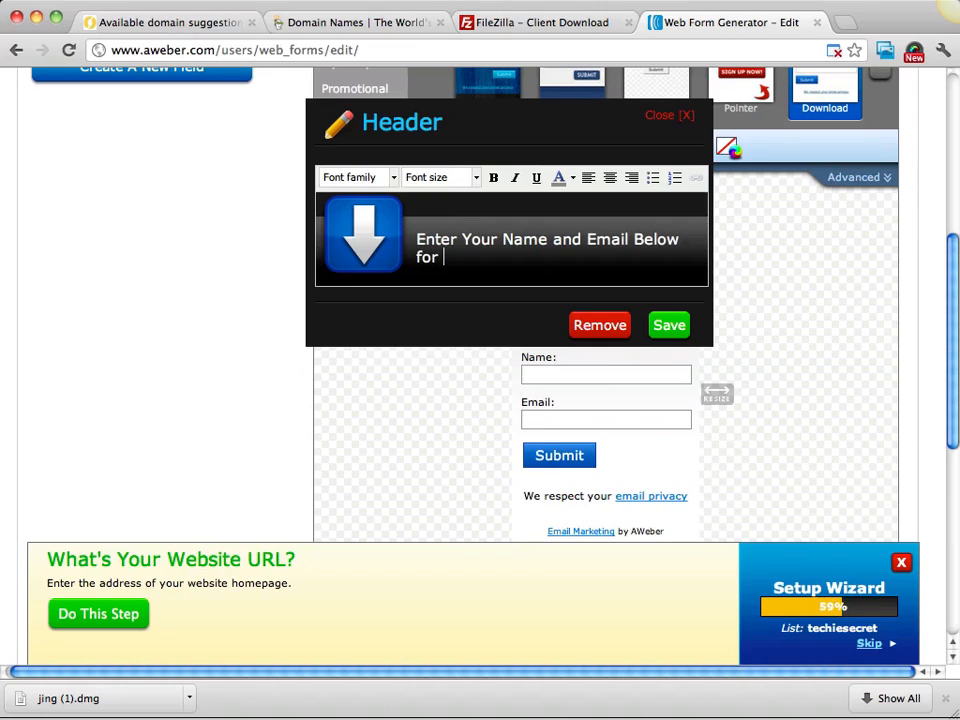
type("F")
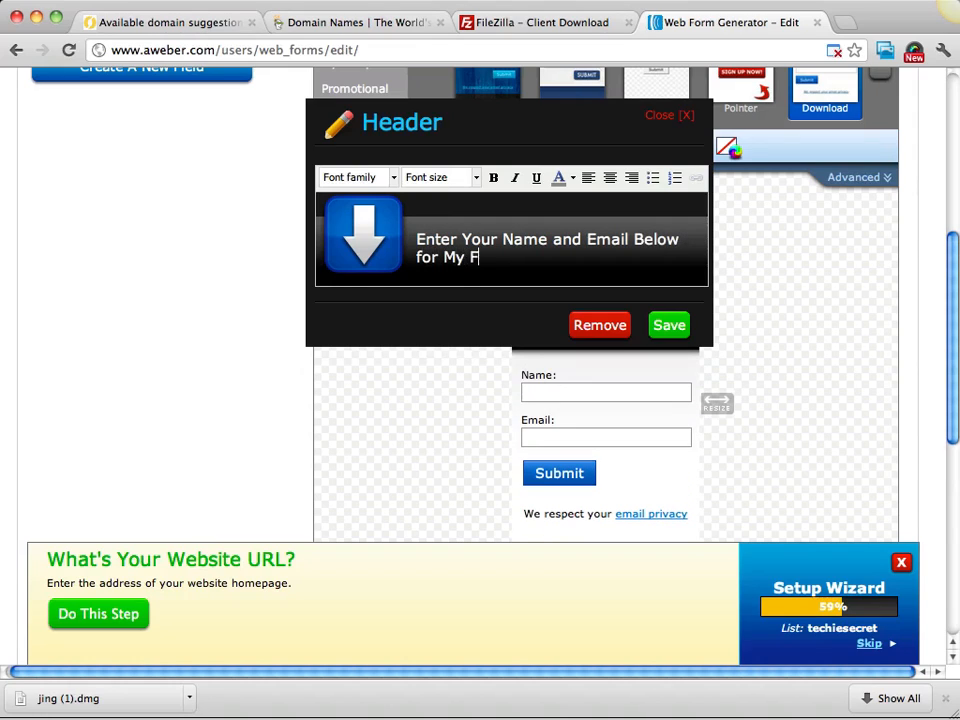
type("REE Stuff!")
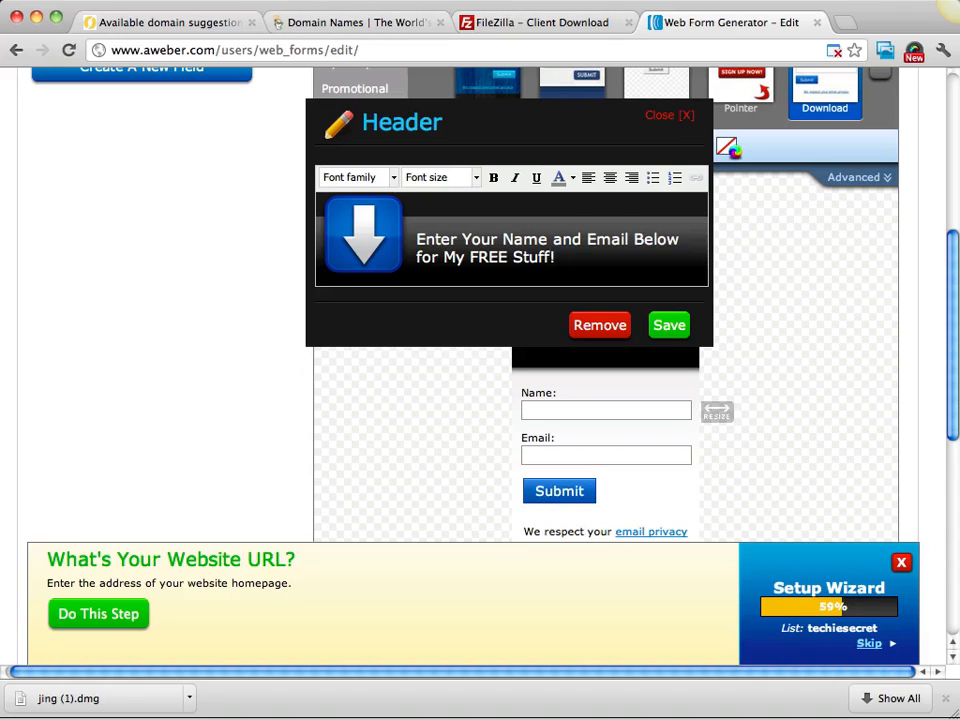
scroll(600, 300, "up", 1)
left_click(670, 350)
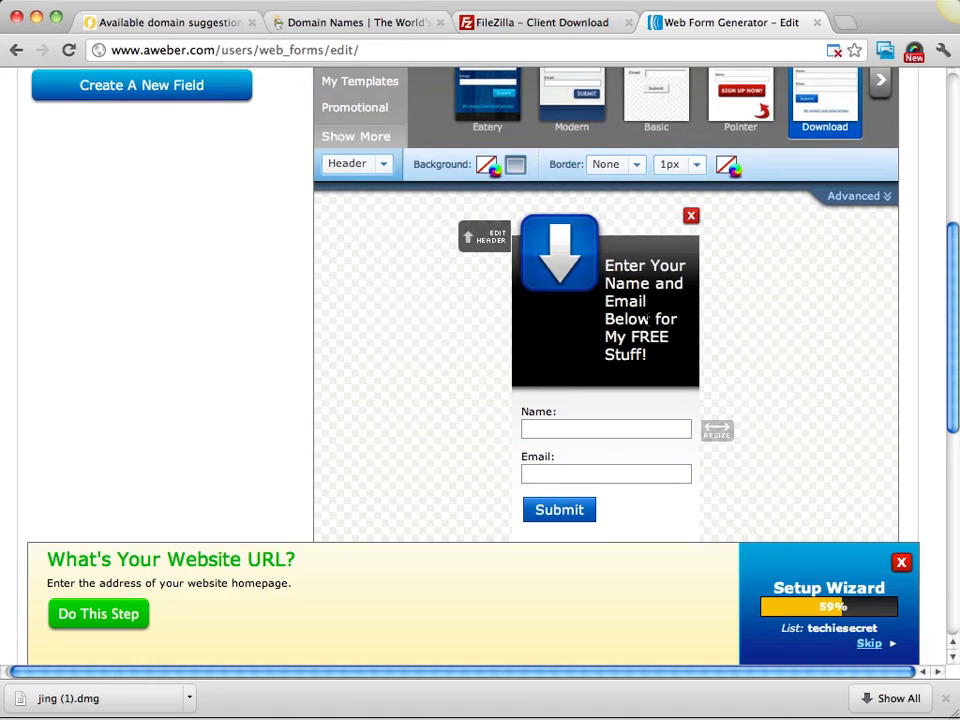
Remove the header with the download arrow from the form
scroll(647, 300, "left", 1)
scroll(683, 228, "up", 1)
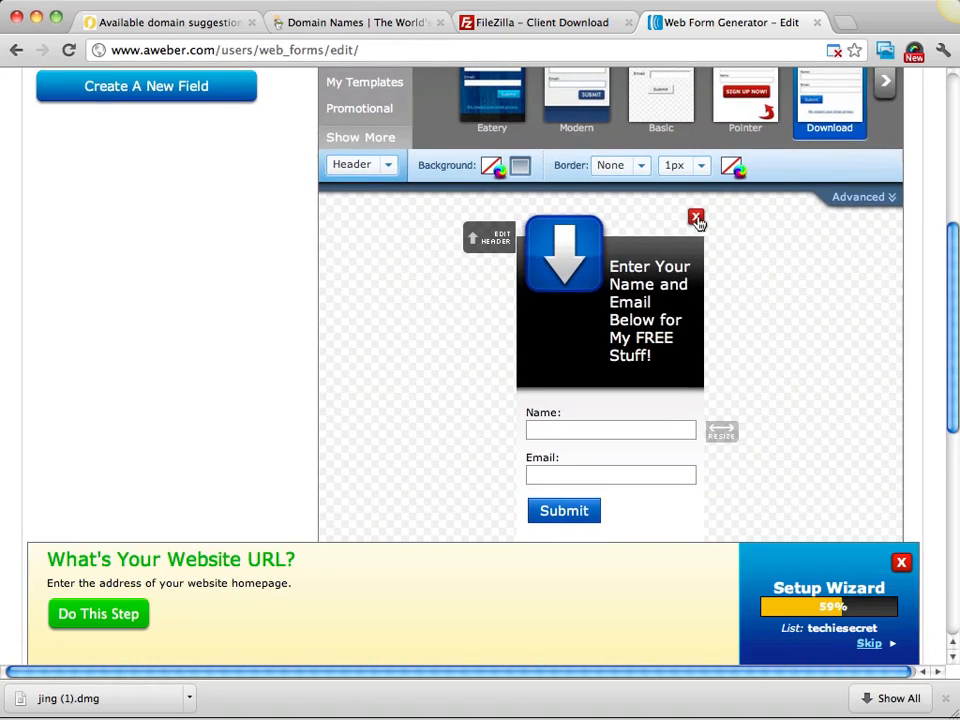
left_click(697, 219)
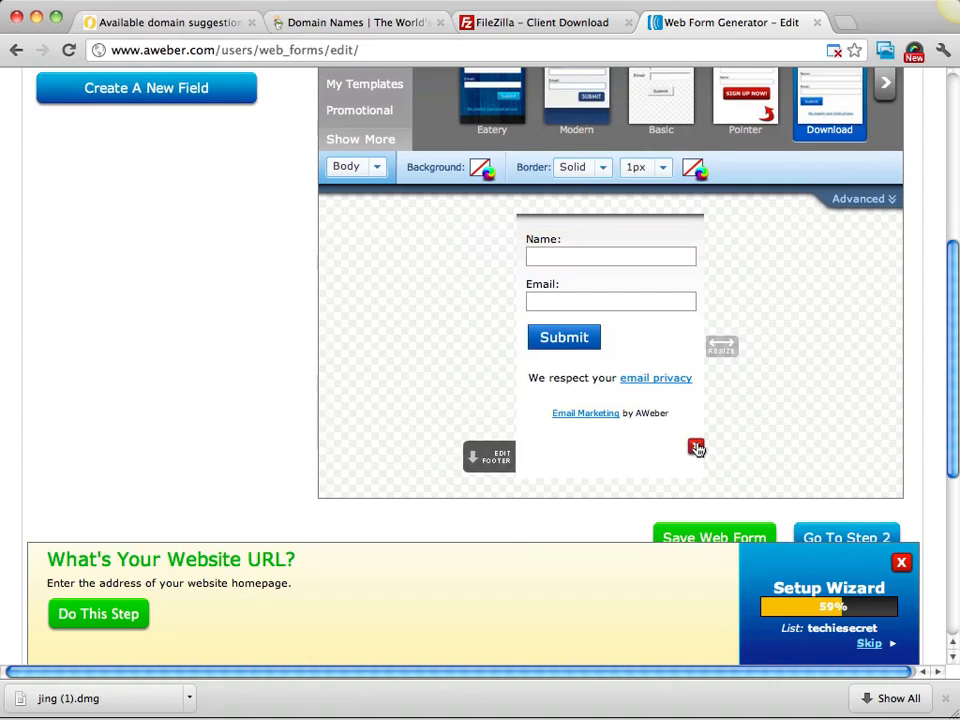
Remove the footer, the "Email Marketing by AWeber" line and the email privacy line from the form
left_click(697, 448)
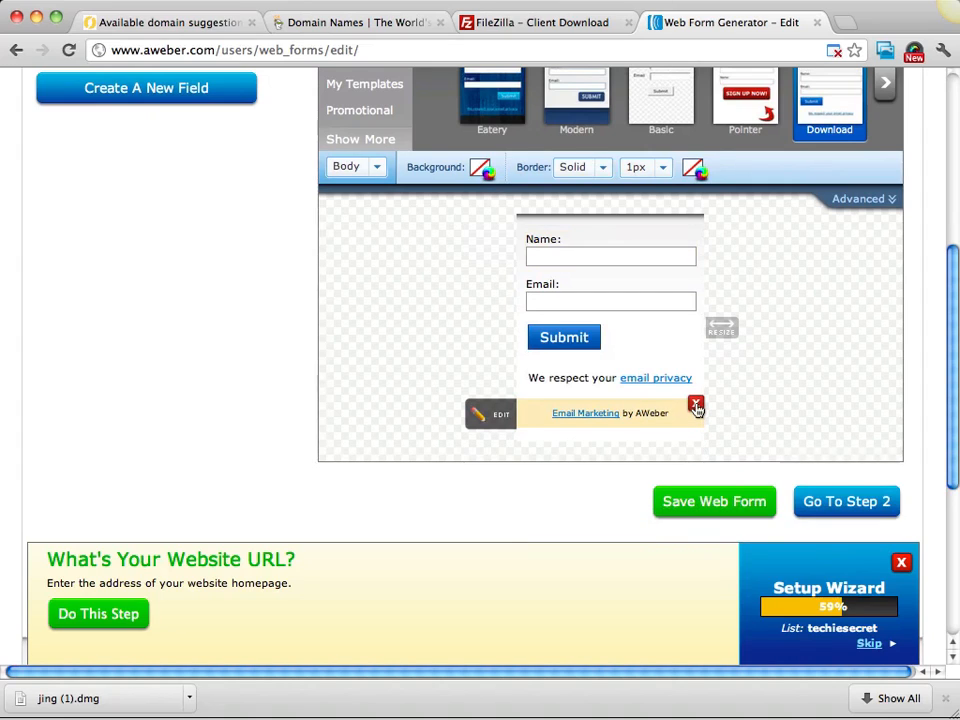
left_click(697, 408)
left_click(698, 366)
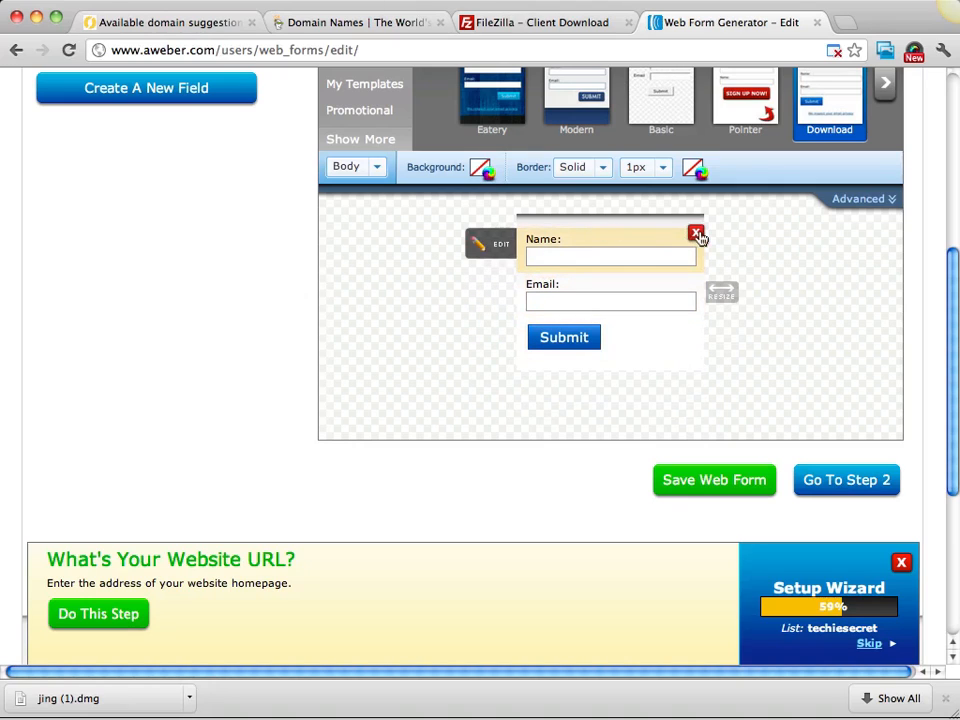
Change the form's submit button text to "Click Here for Access" and save it
left_click(568, 343)
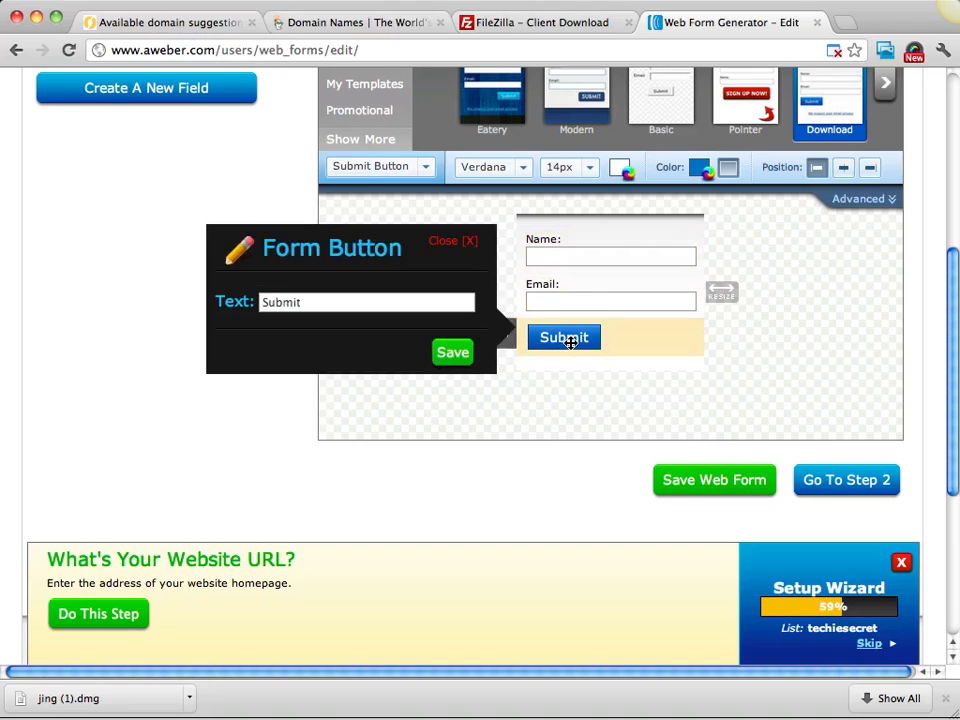
left_click(343, 305)
double_click(343, 305)
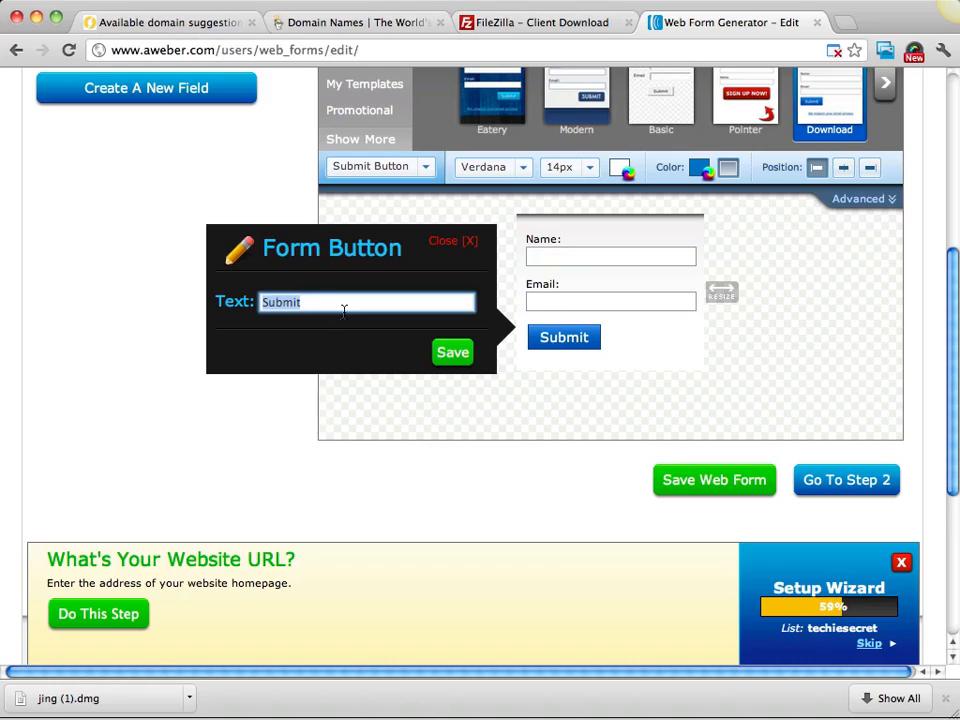
type("Click He")
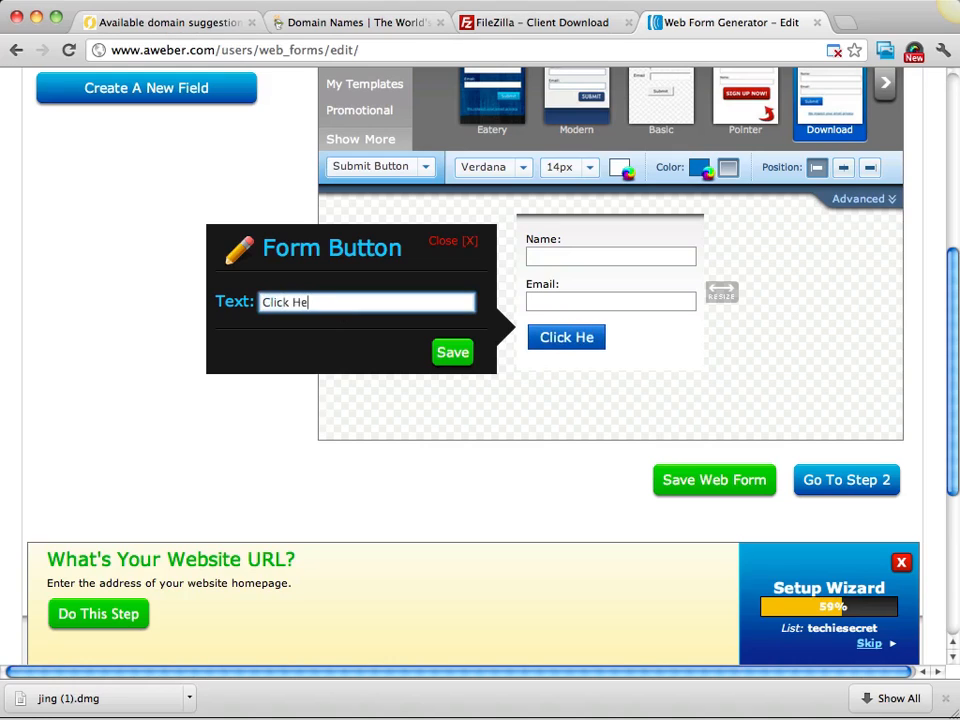
type("re for Acc")
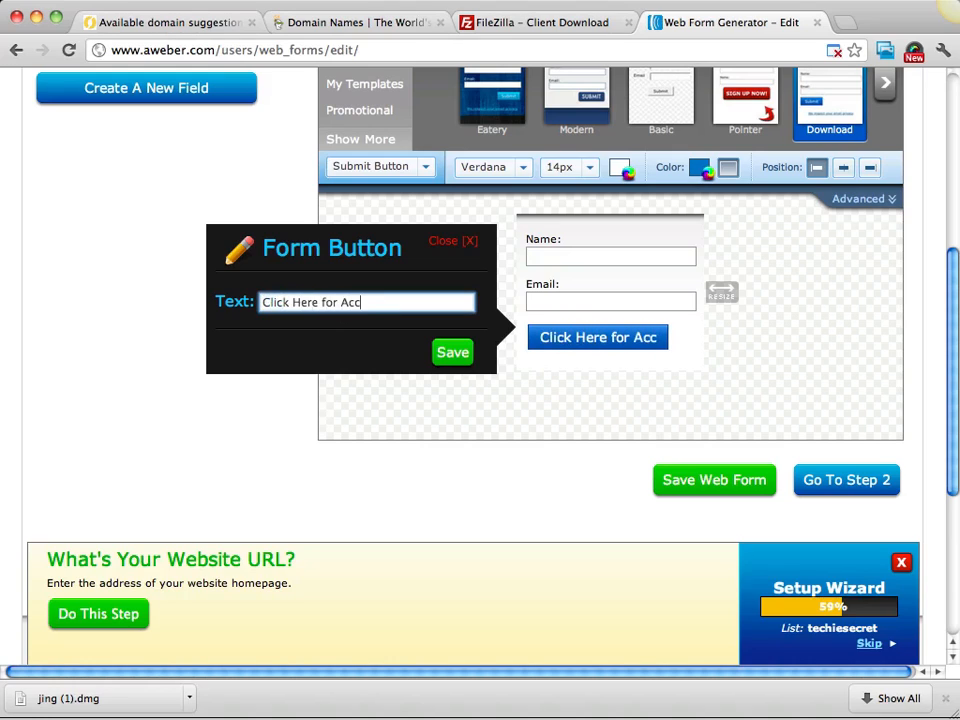
type("ess")
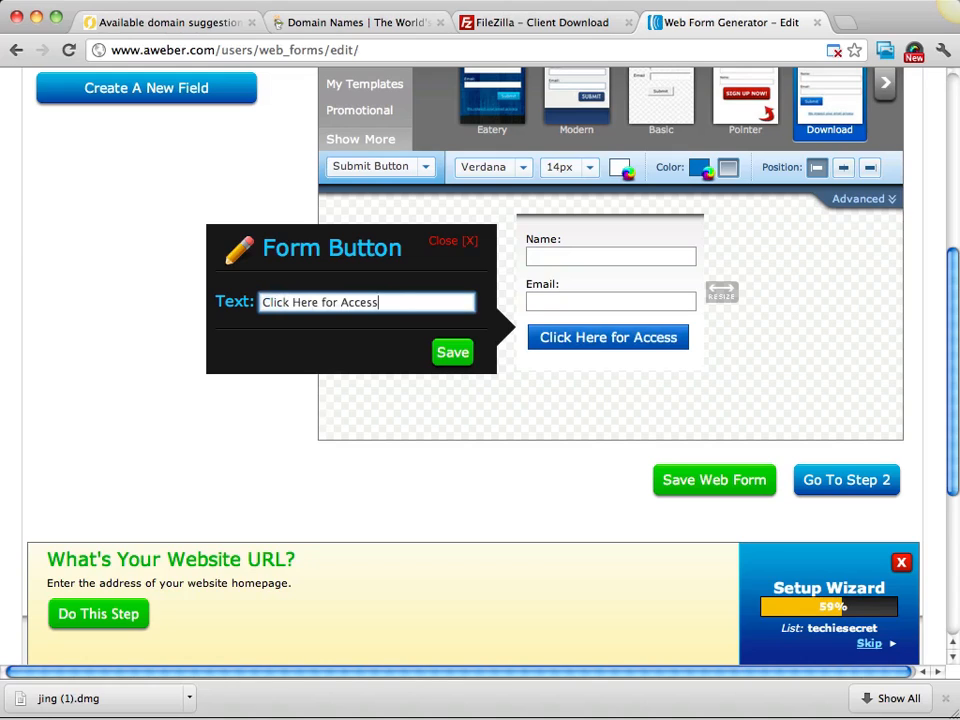
left_click(452, 351)
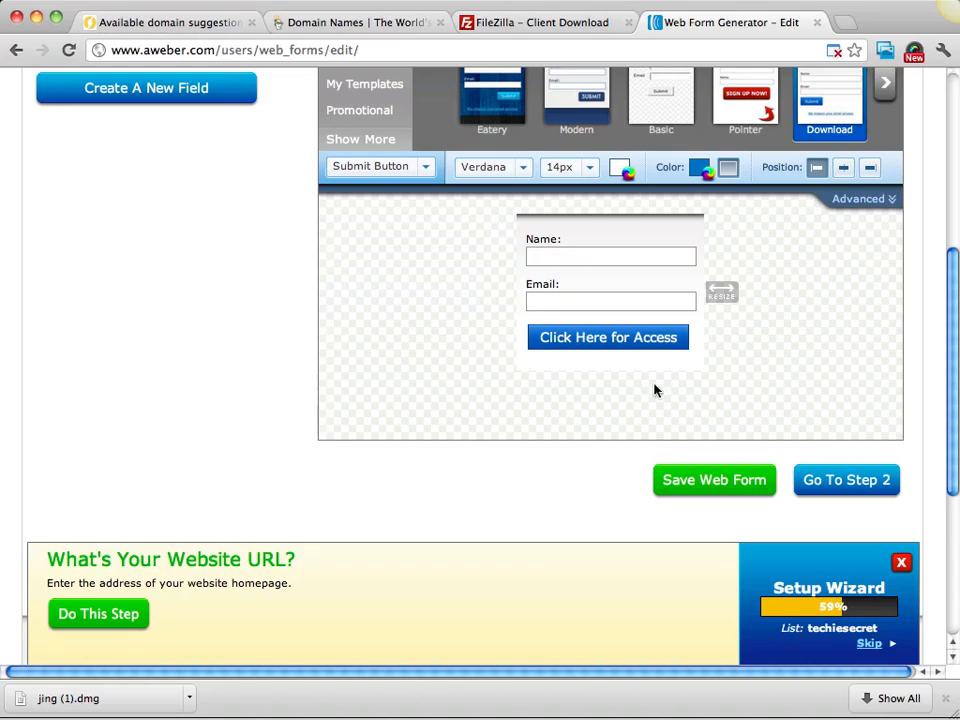
Widen the web form slightly and continue to the Settings step
left_click_drag(722, 291, 776, 294)
scroll(531, 454, "up", 5)
scroll(531, 454, "down", 5)
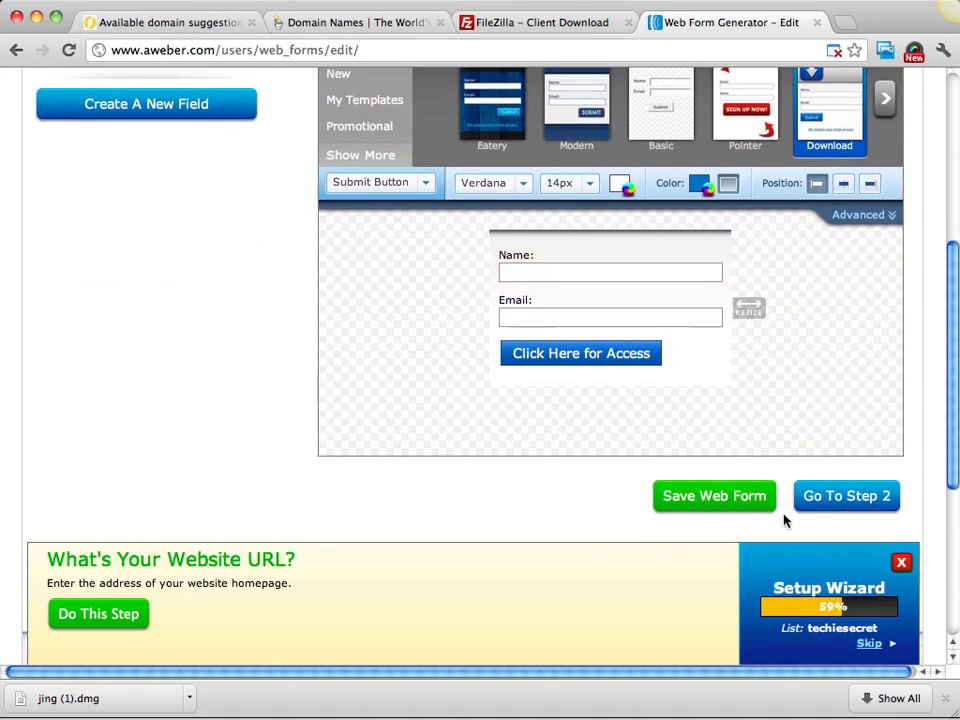
left_click(847, 496)
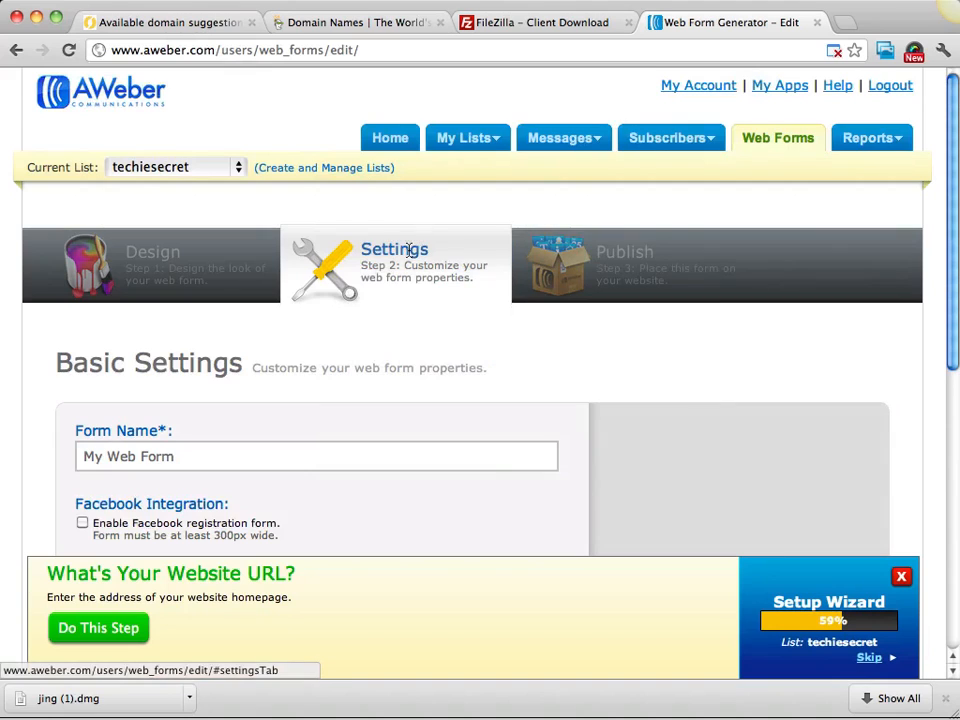
Review the basic form settings and try enabling the Facebook registration form, then turn it off again
scroll(376, 277, "down", 1)
scroll(376, 278, "down", 2)
scroll(321, 279, "down", 3)
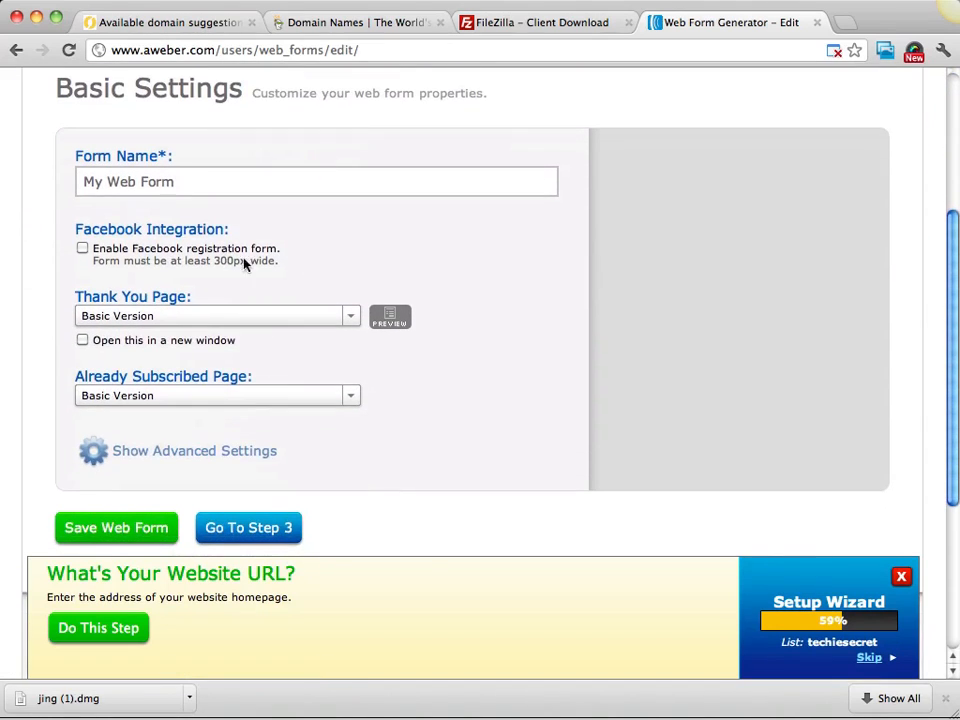
left_click(200, 184)
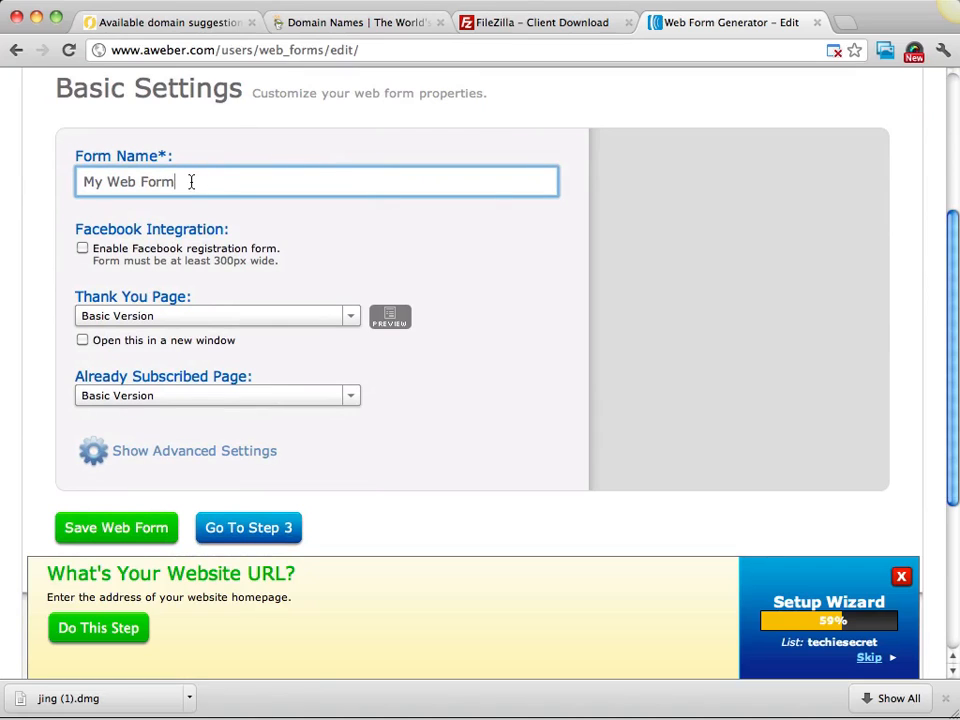
left_click(484, 262)
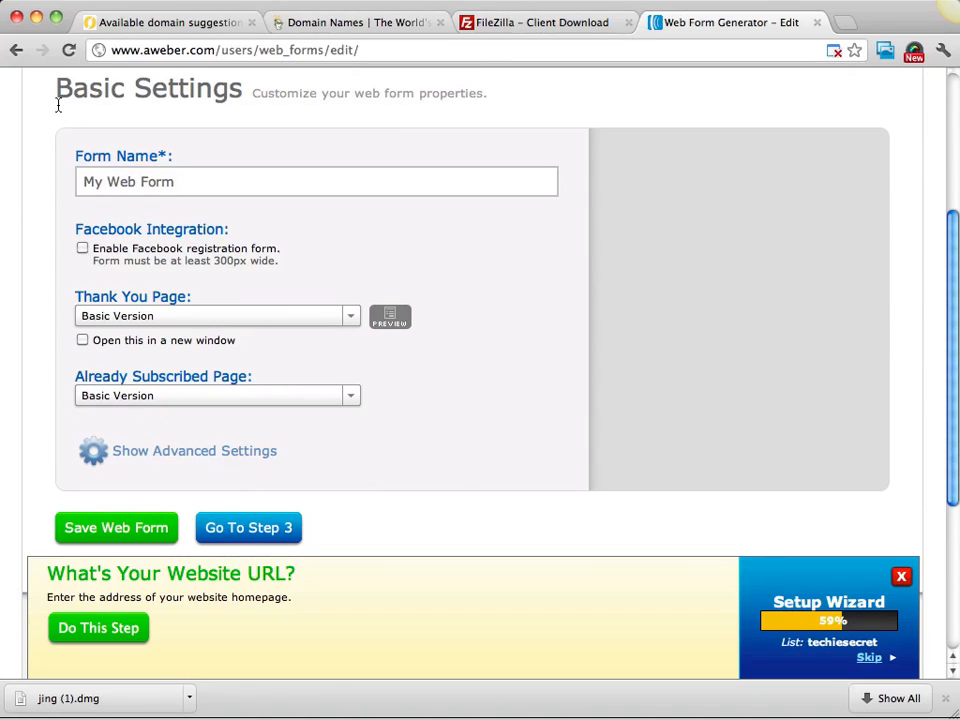
left_click(82, 249)
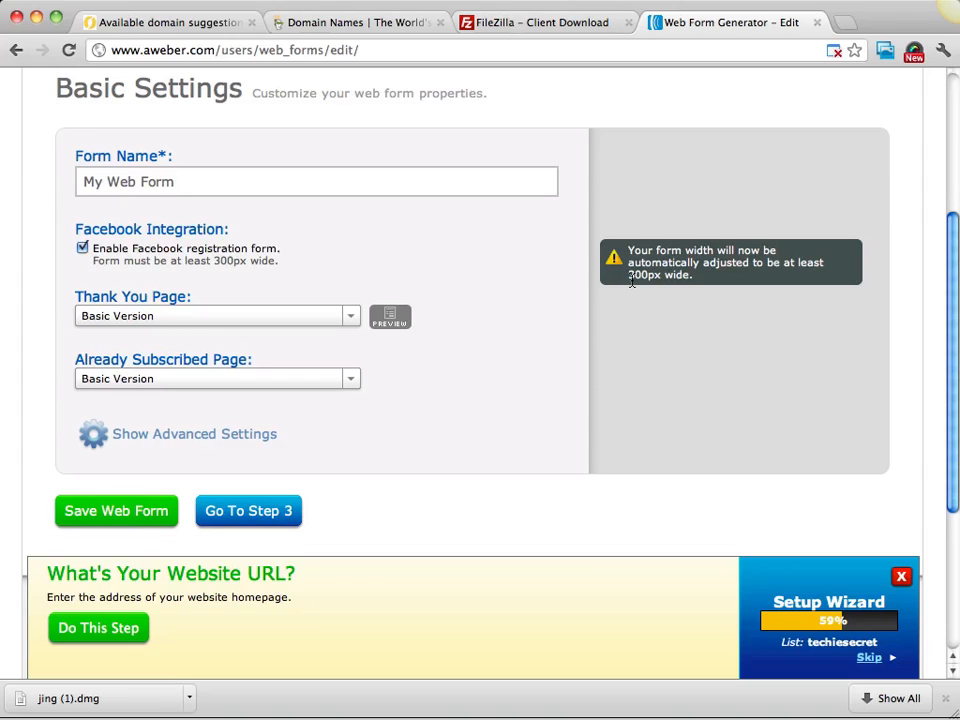
left_click(82, 249)
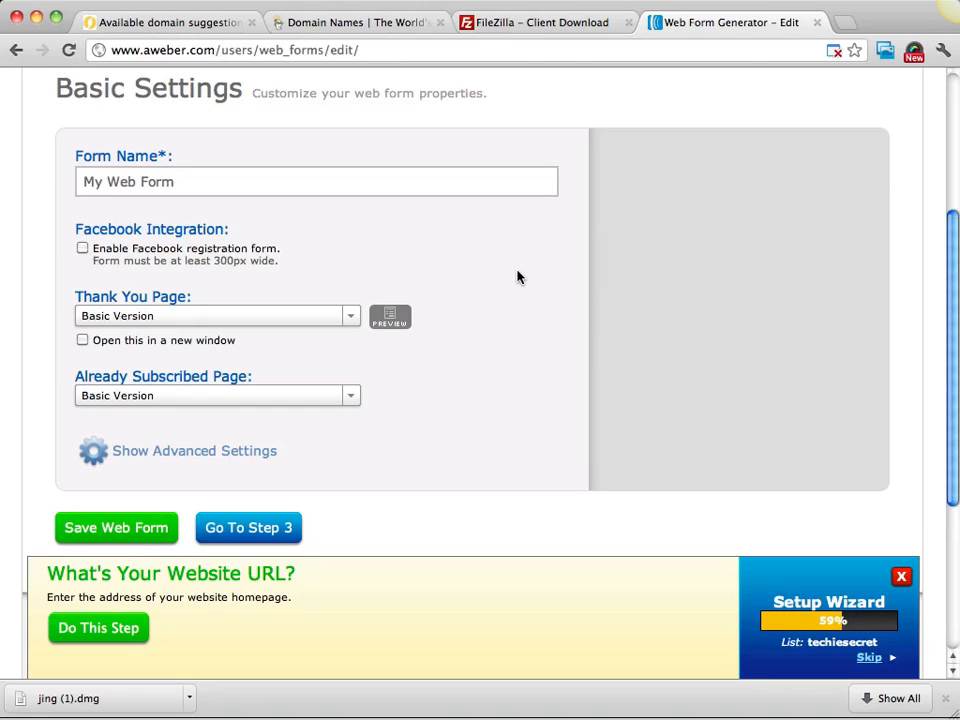
scroll(517, 277, "down", 3)
scroll(517, 277, "up", 4)
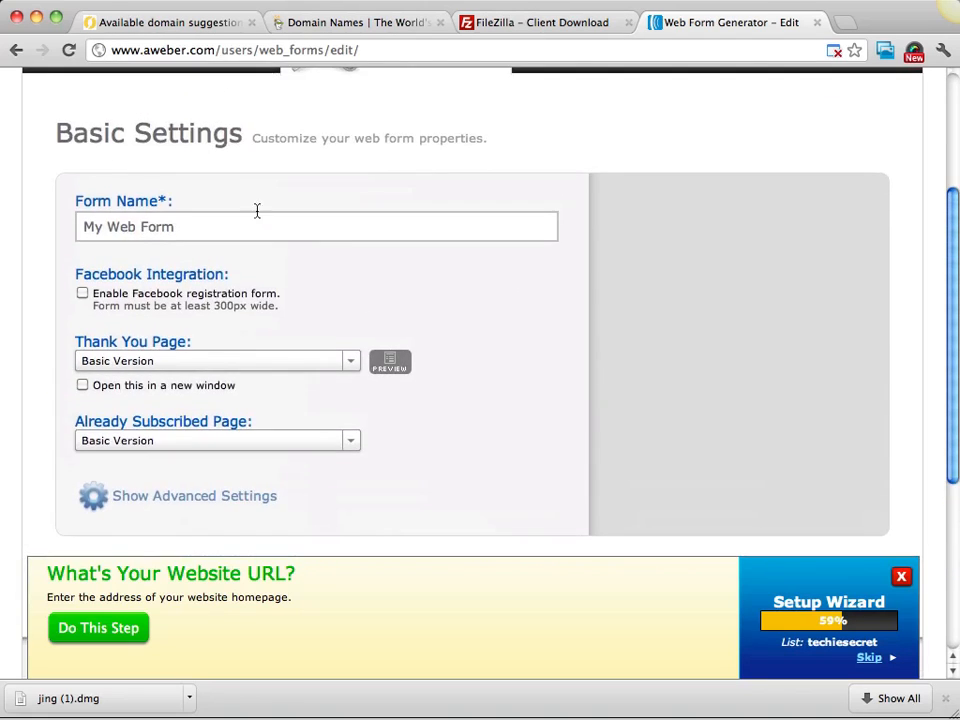
Try a Custom Page as the thank-you page, set to open in a new window
left_click(279, 367)
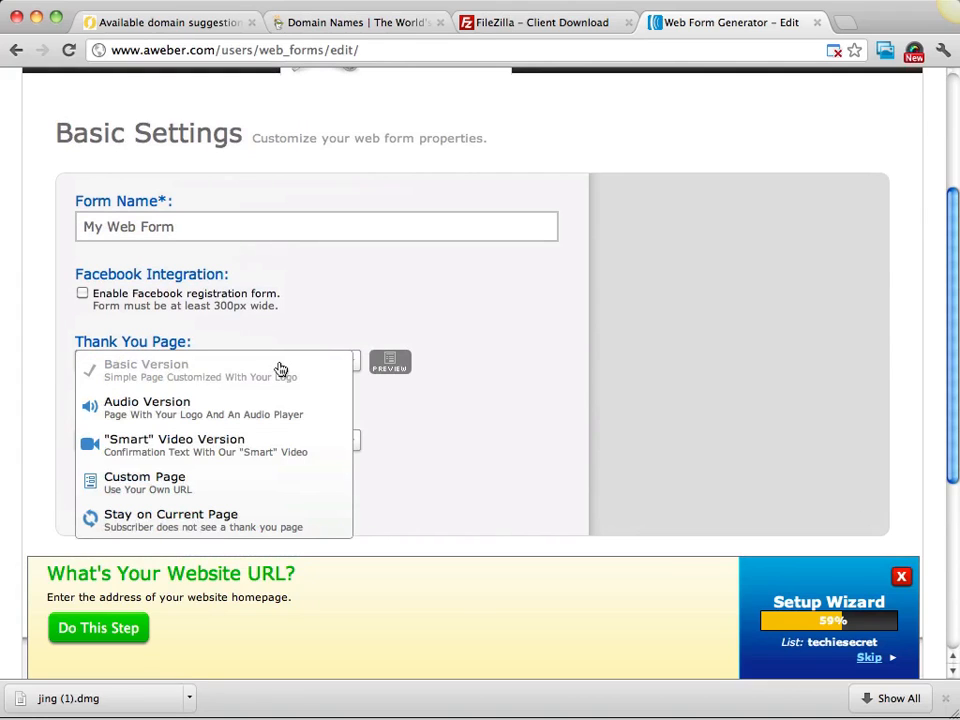
left_click(377, 284)
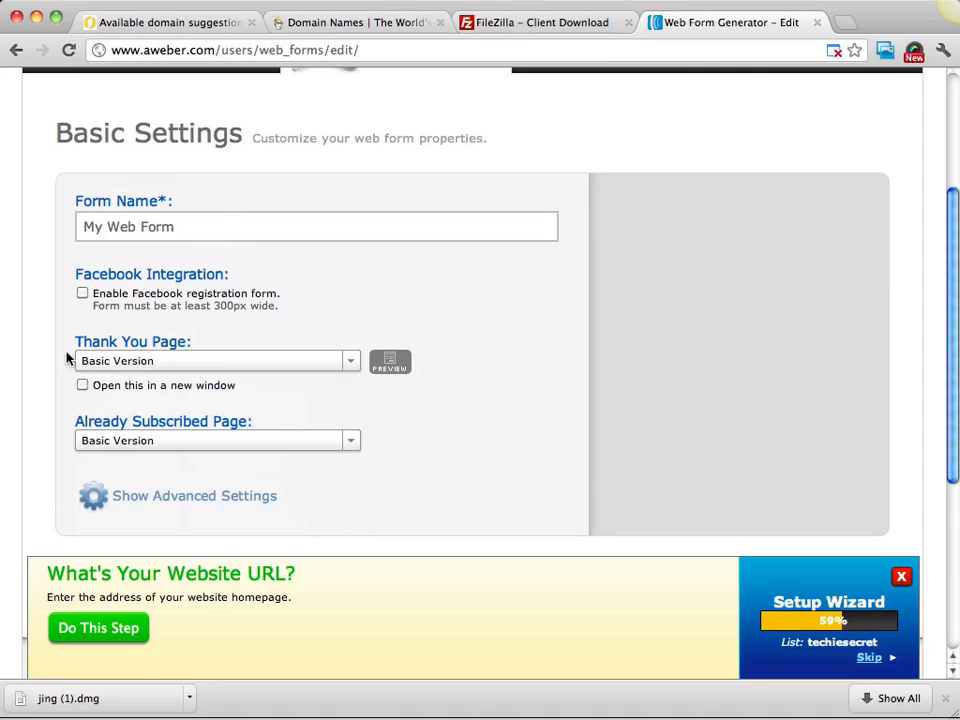
left_click(241, 362)
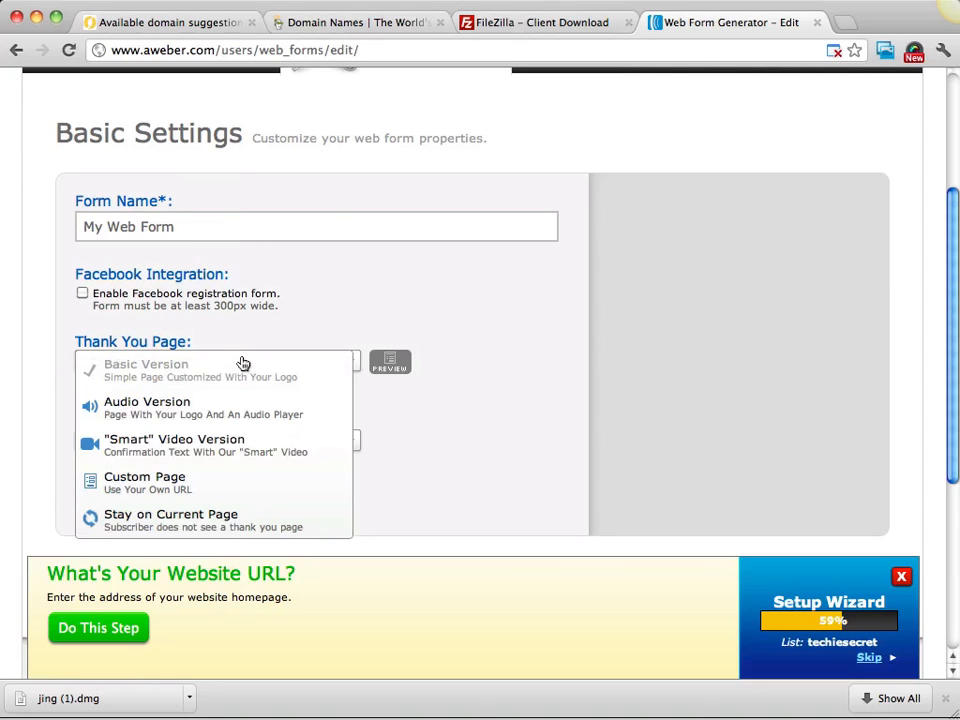
left_click(183, 478)
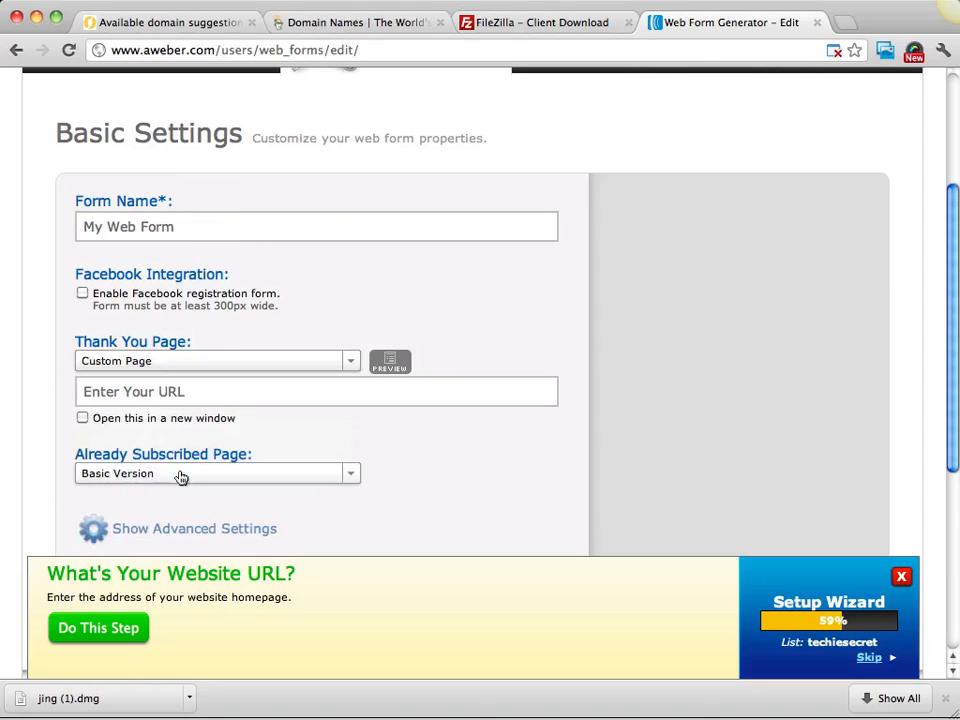
left_click(223, 396)
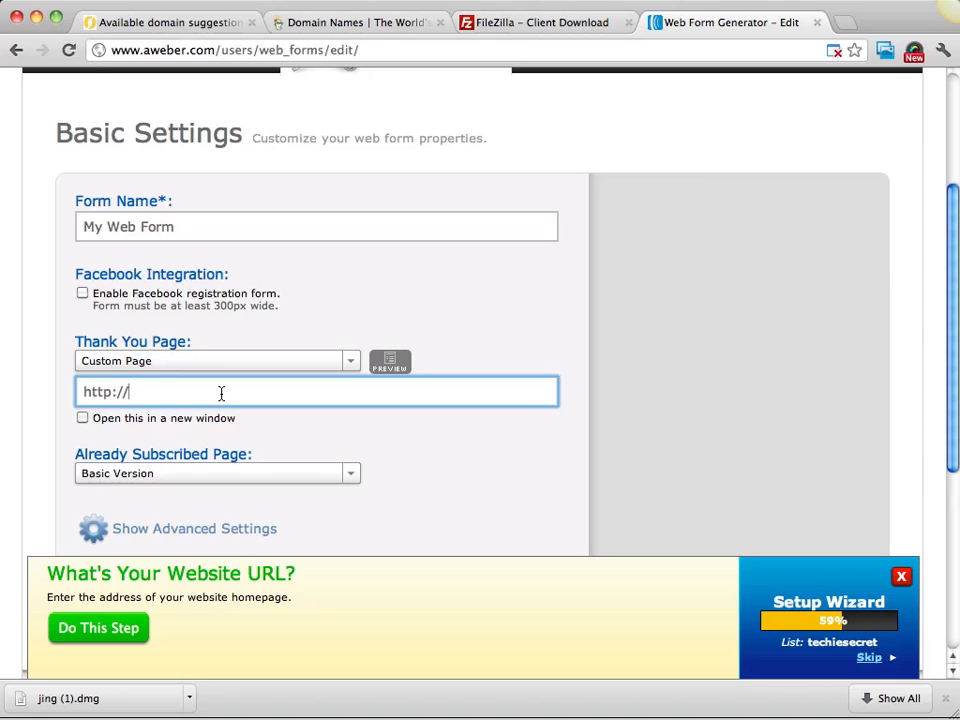
left_click(246, 472)
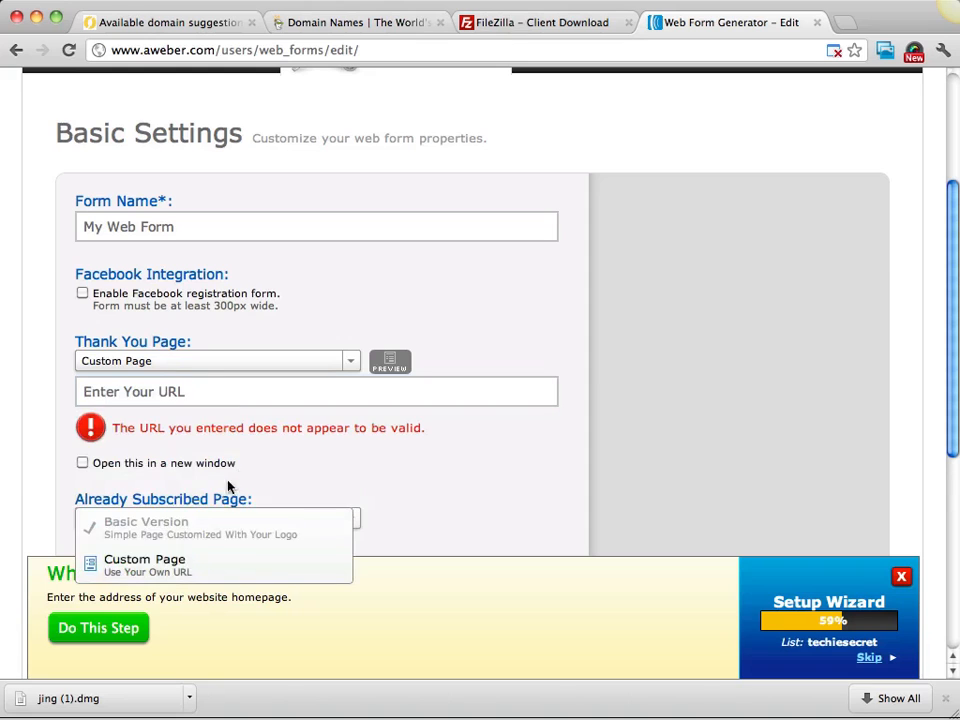
left_click(420, 462)
left_click(418, 462)
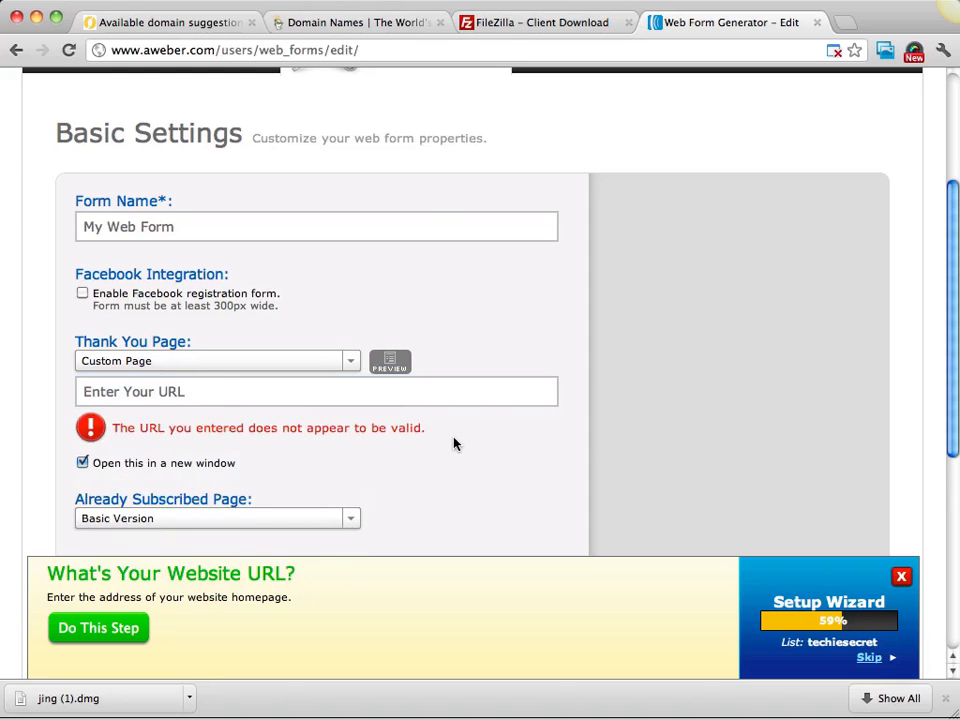
scroll(454, 441, "down", 5)
scroll(454, 443, "up", 4)
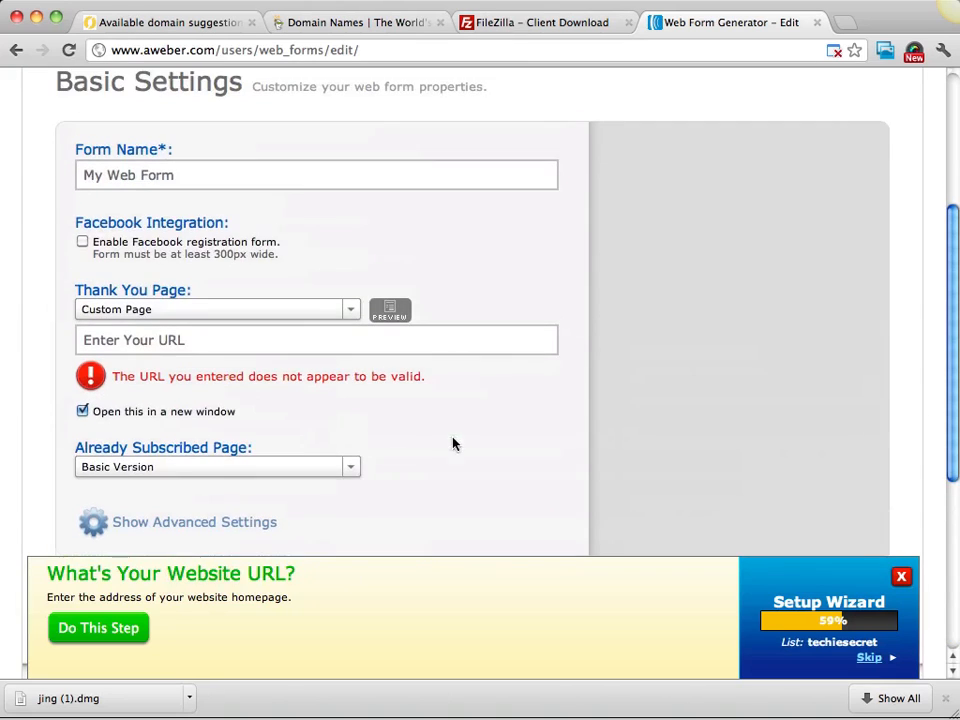
Try a Custom Page as the already subscribed page and return it to Basic Version
left_click(203, 468)
left_click(174, 515)
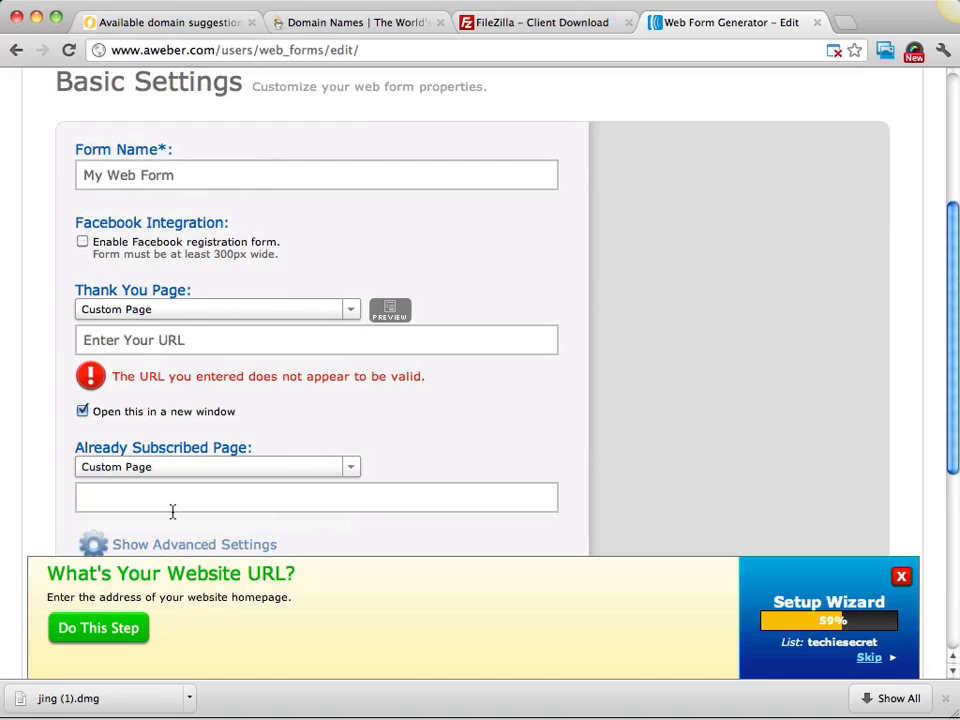
left_click(225, 471)
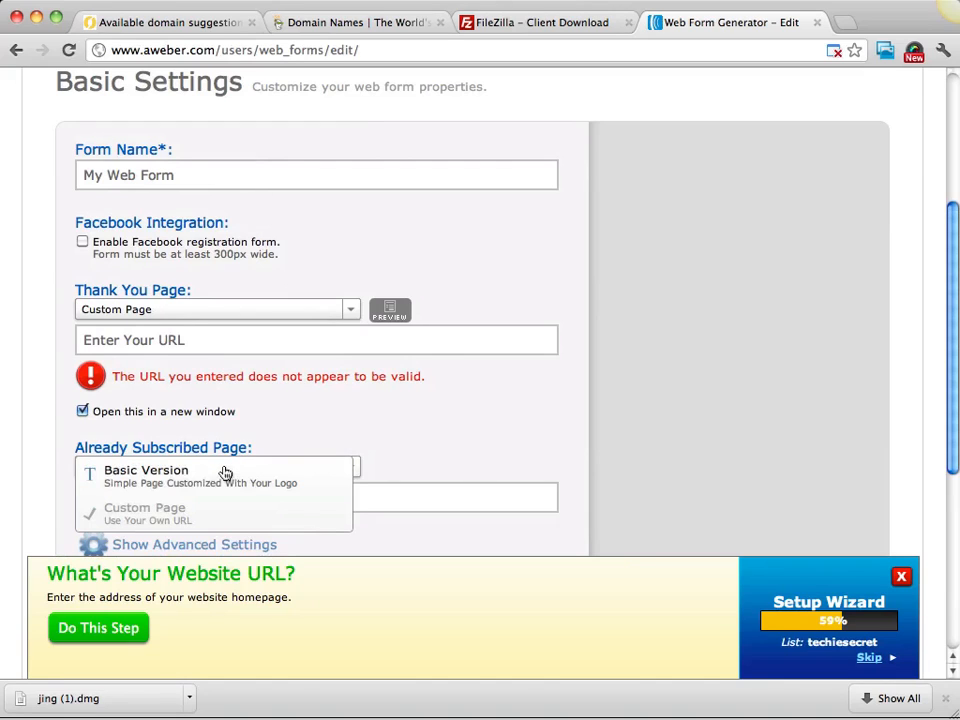
left_click(193, 477)
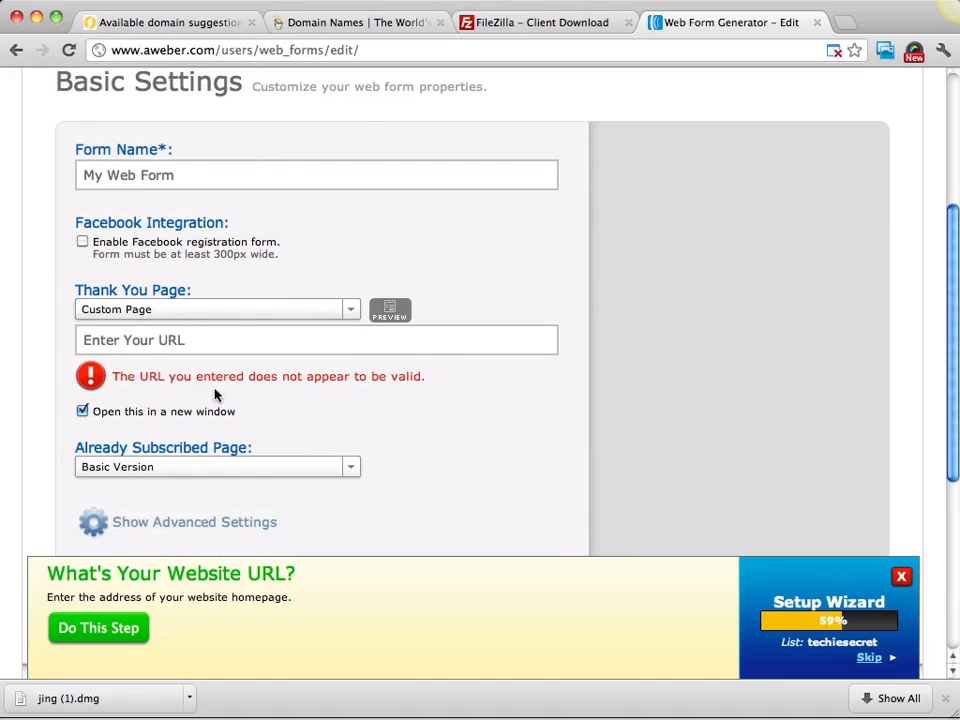
Return the thank-you page to Basic Version and turn off opening it in a new window
left_click(243, 305)
left_click(222, 322)
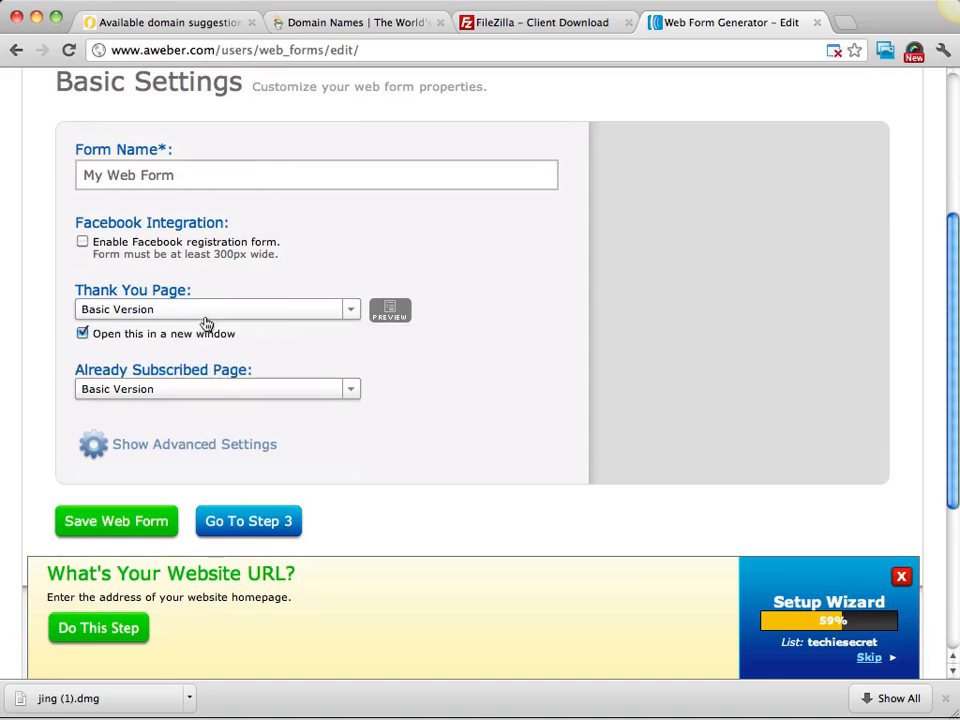
scroll(514, 311, "down", 2)
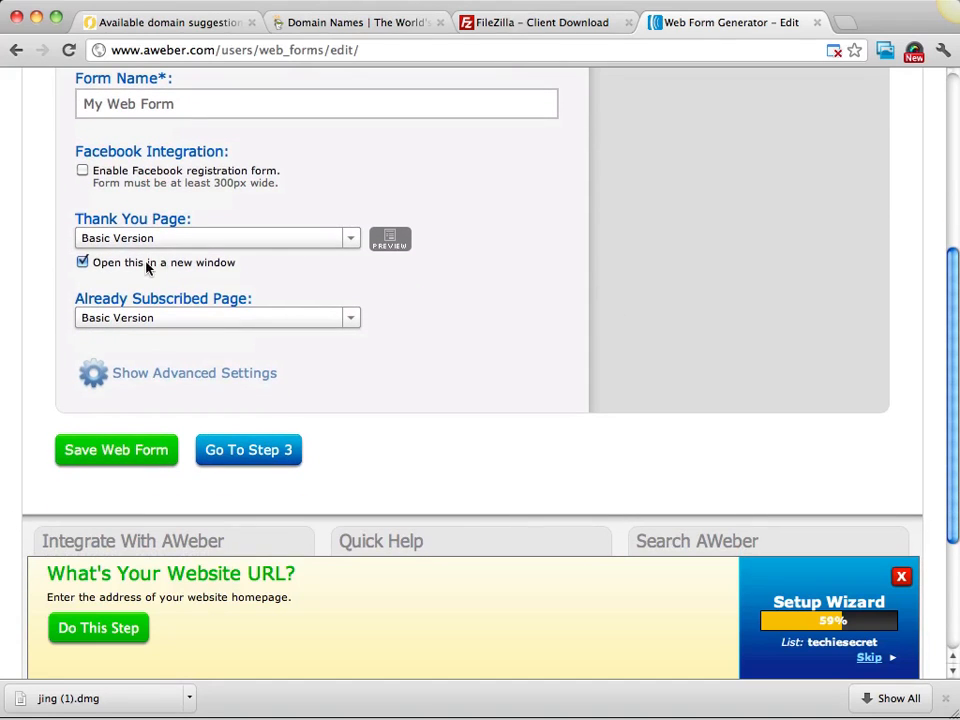
left_click(82, 262)
Continue to the Publish step and save the web form
scroll(470, 377, "up", 10)
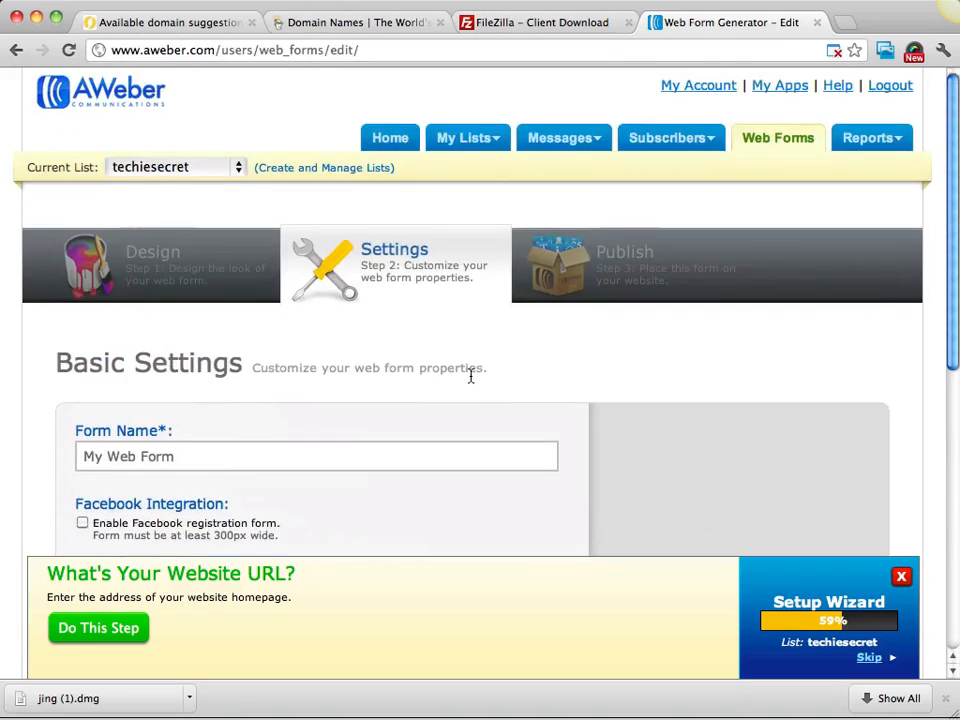
scroll(467, 378, "down", 9)
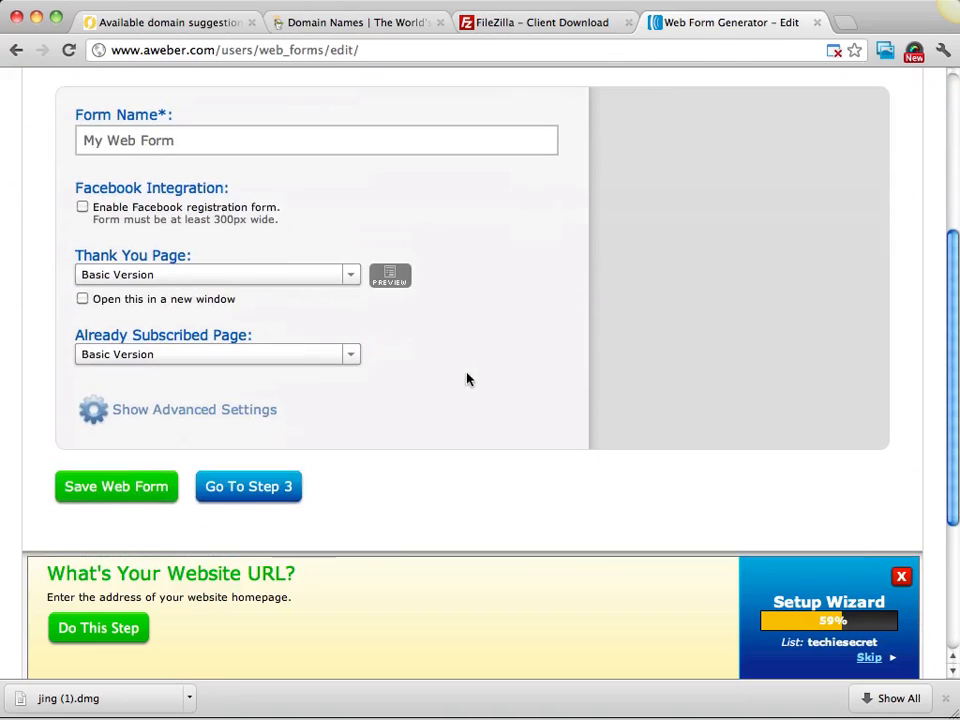
left_click(231, 486)
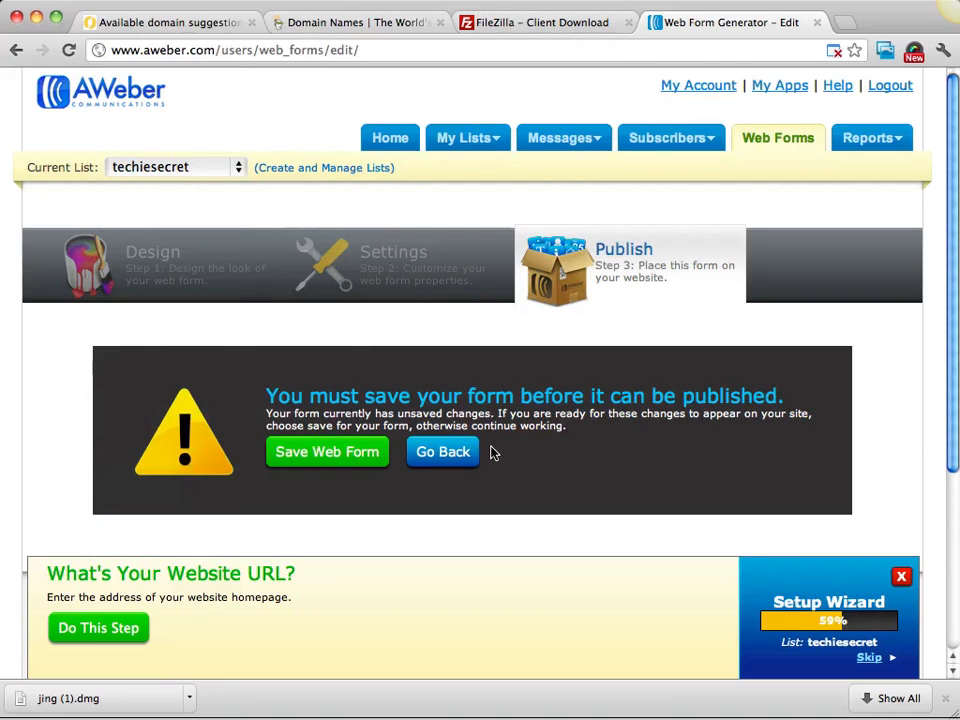
scroll(491, 452, "down", 1)
scroll(491, 452, "down", 3)
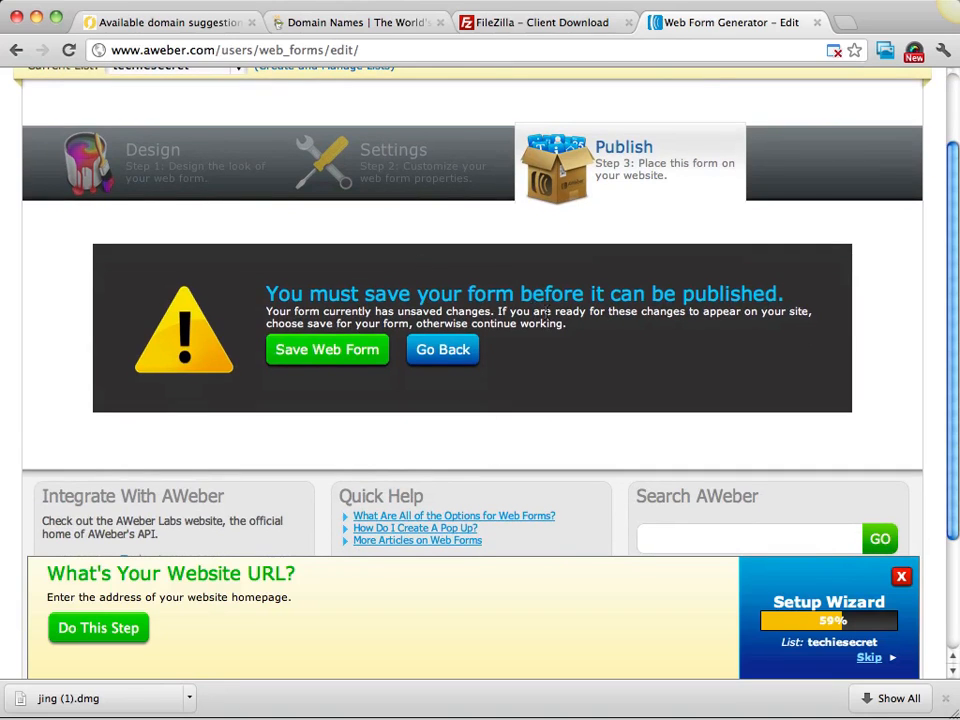
left_click(316, 350)
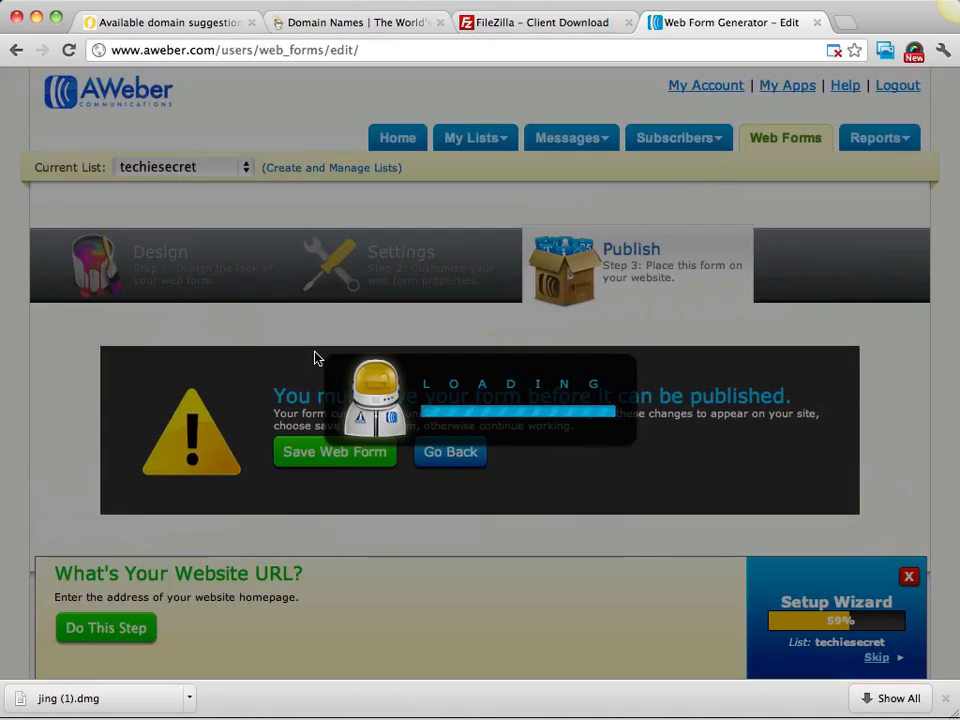
scroll(572, 306, "down", 3)
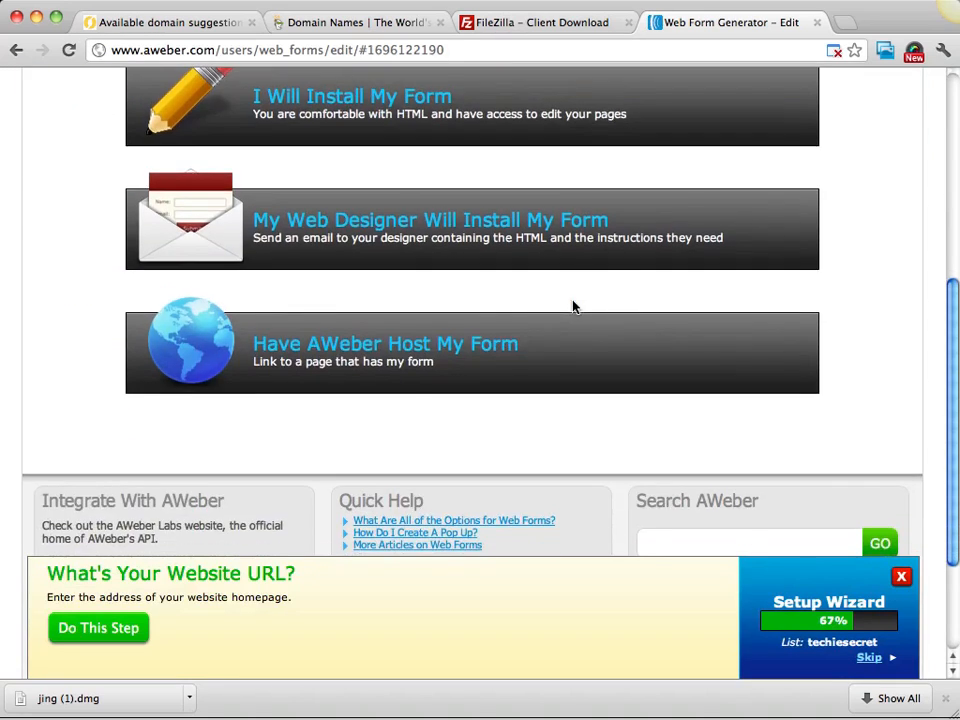
scroll(572, 306, "up", 3)
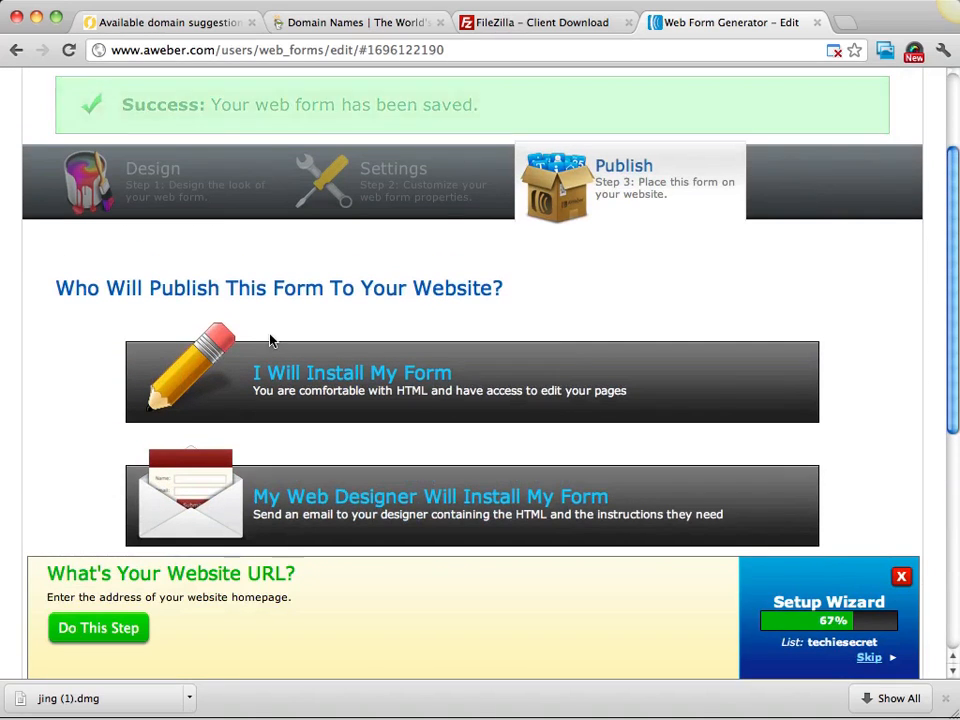
scroll(270, 336, "down", 1)
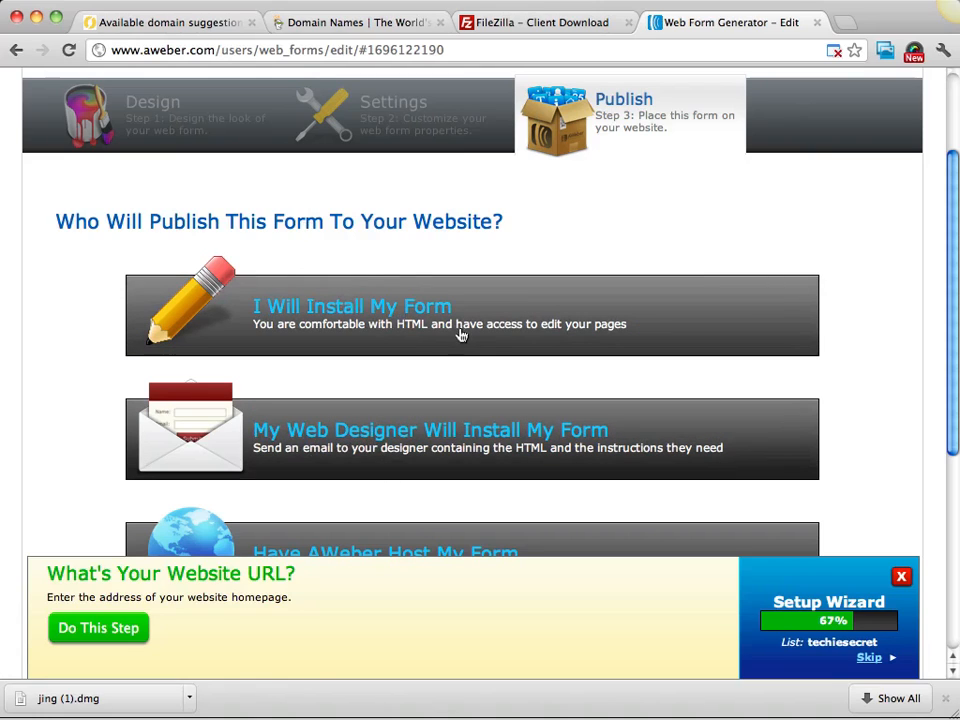
Choose to install the form yourself and copy the Javascript Snippet code for the website
left_click(371, 321)
scroll(699, 342, "down", 5)
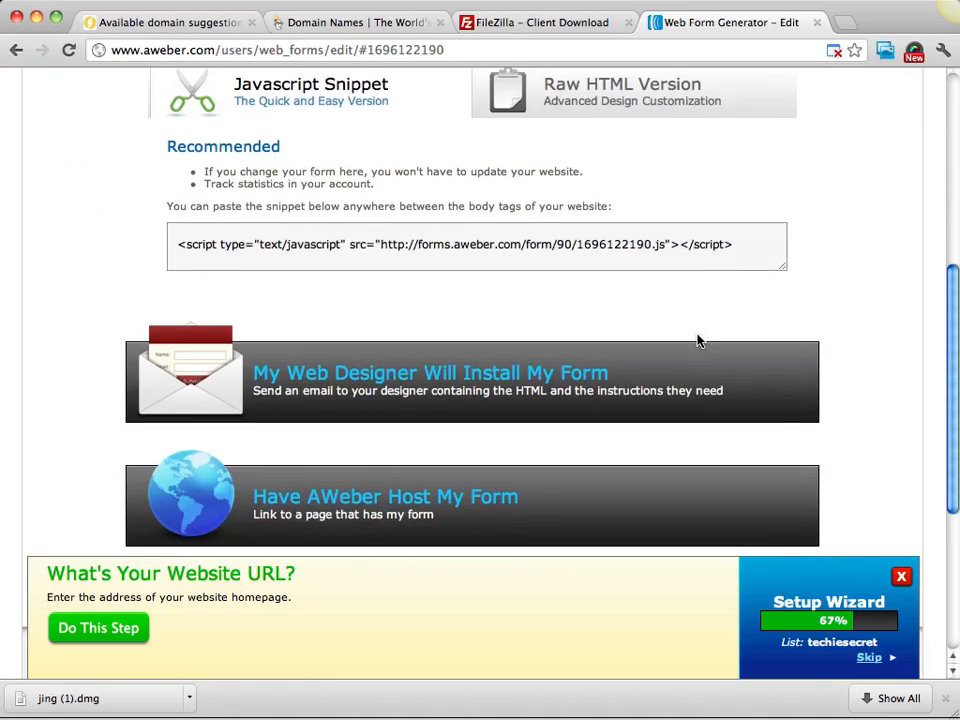
scroll(697, 336, "up", 3)
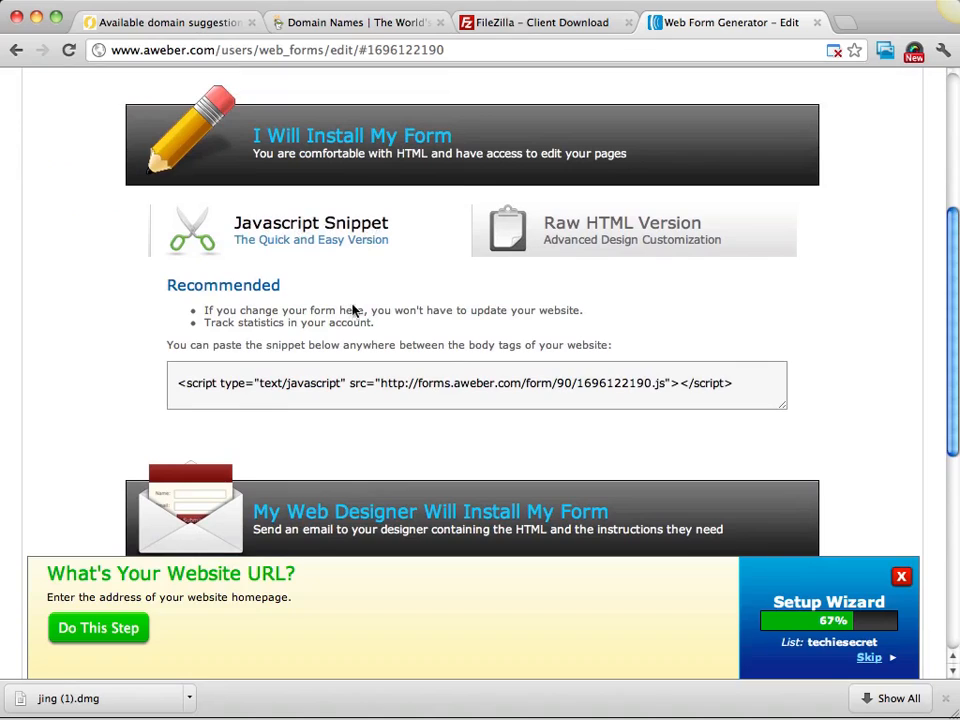
left_click(324, 394)
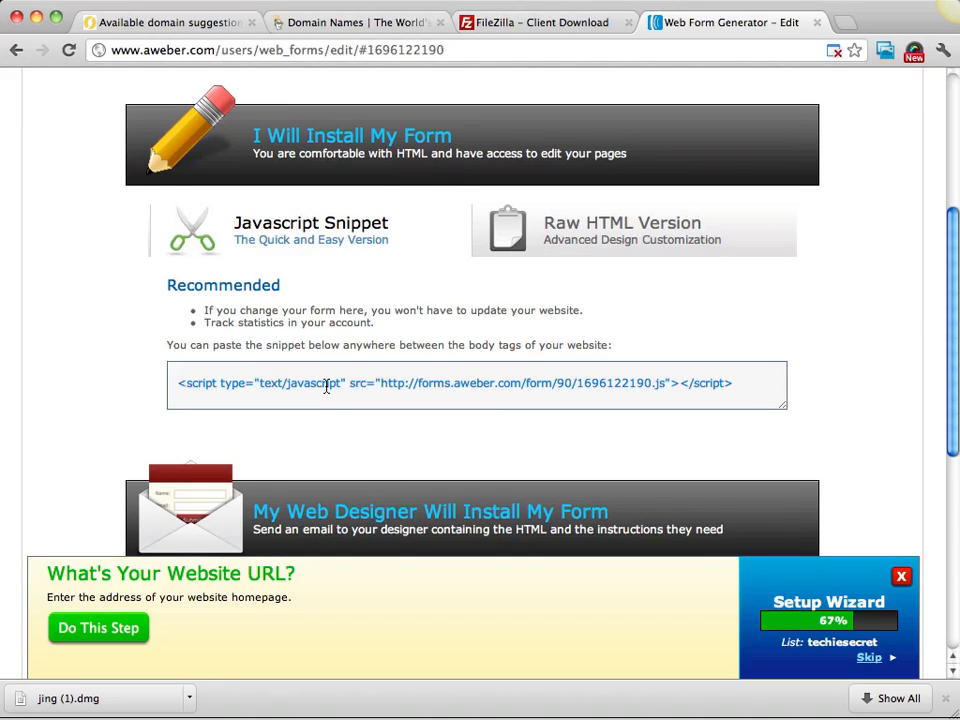
triple_click(385, 383)
right_click(386, 383)
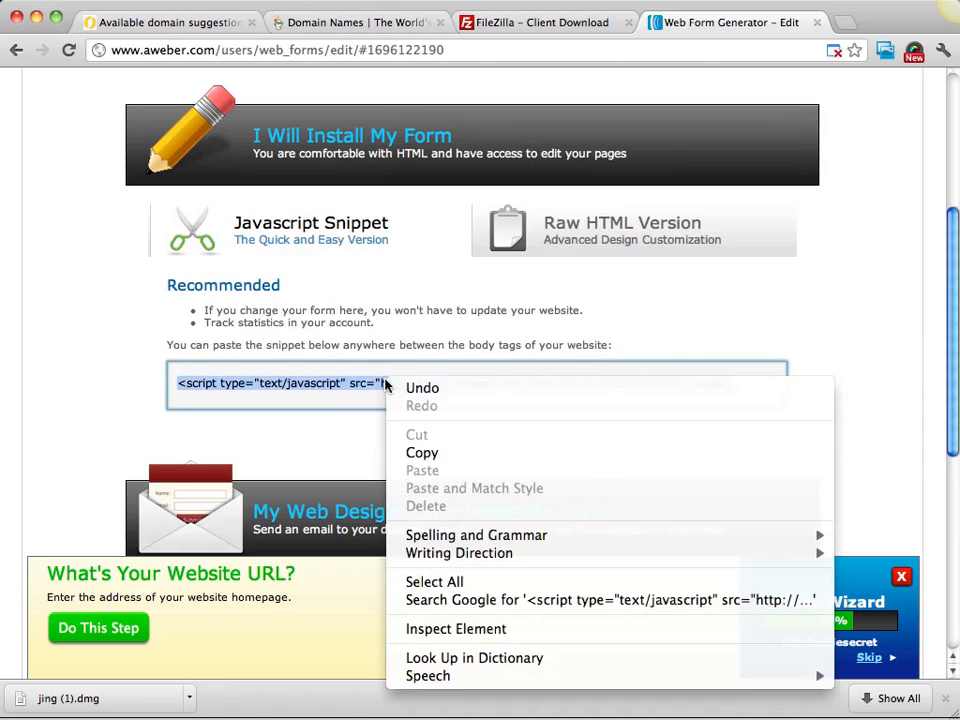
left_click(454, 453)
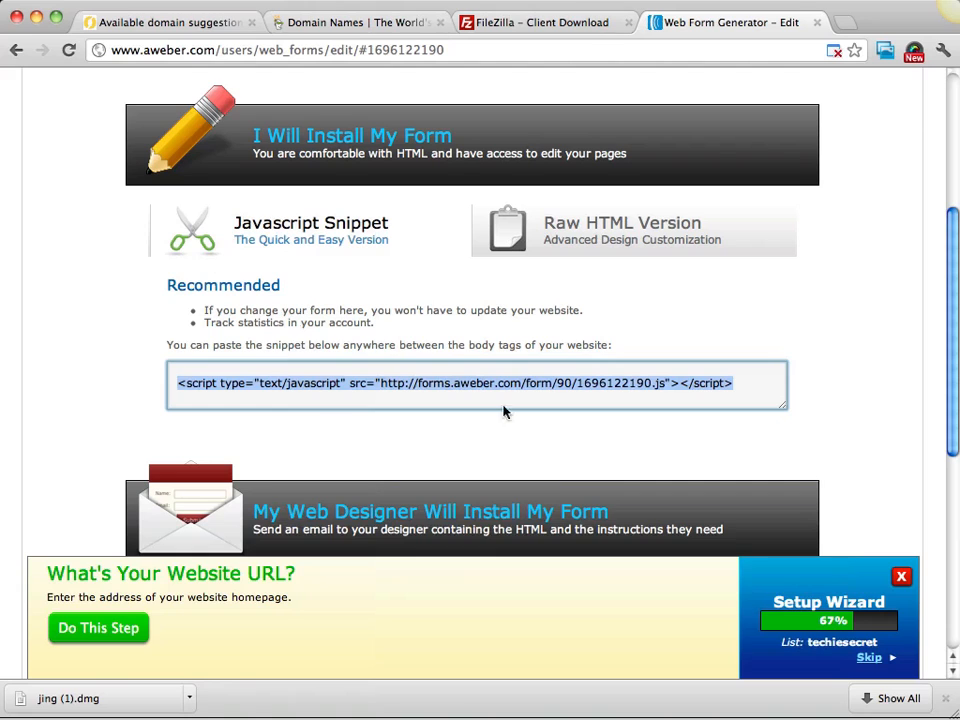
left_click(808, 291)
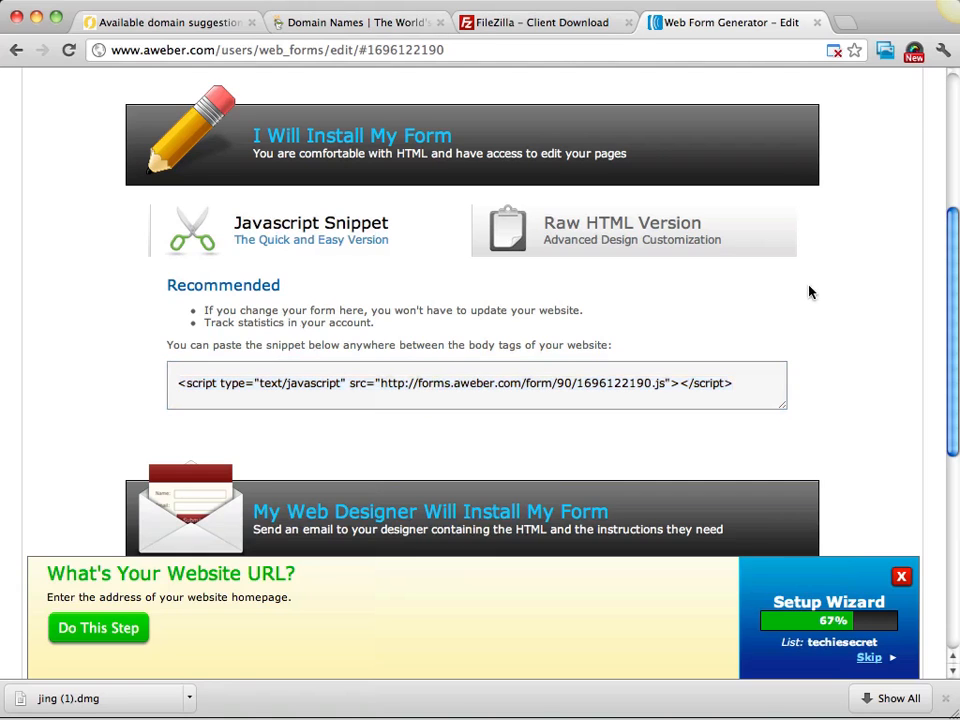
Switch to the Raw HTML Version of the form and examine its code
left_click(592, 229)
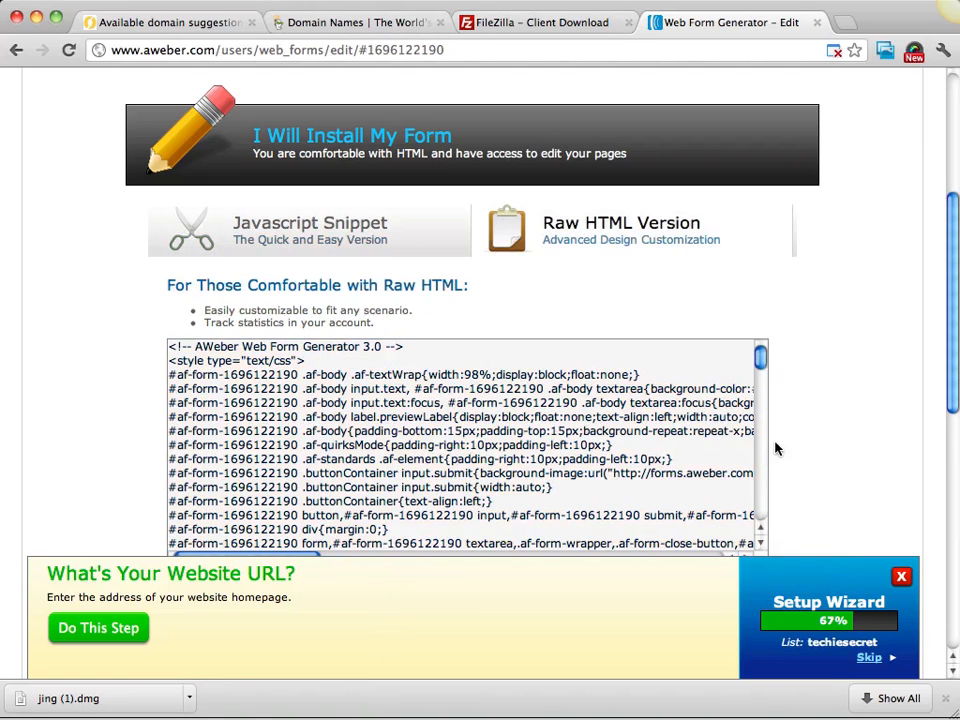
scroll(845, 393, "down", 4)
left_click(761, 184)
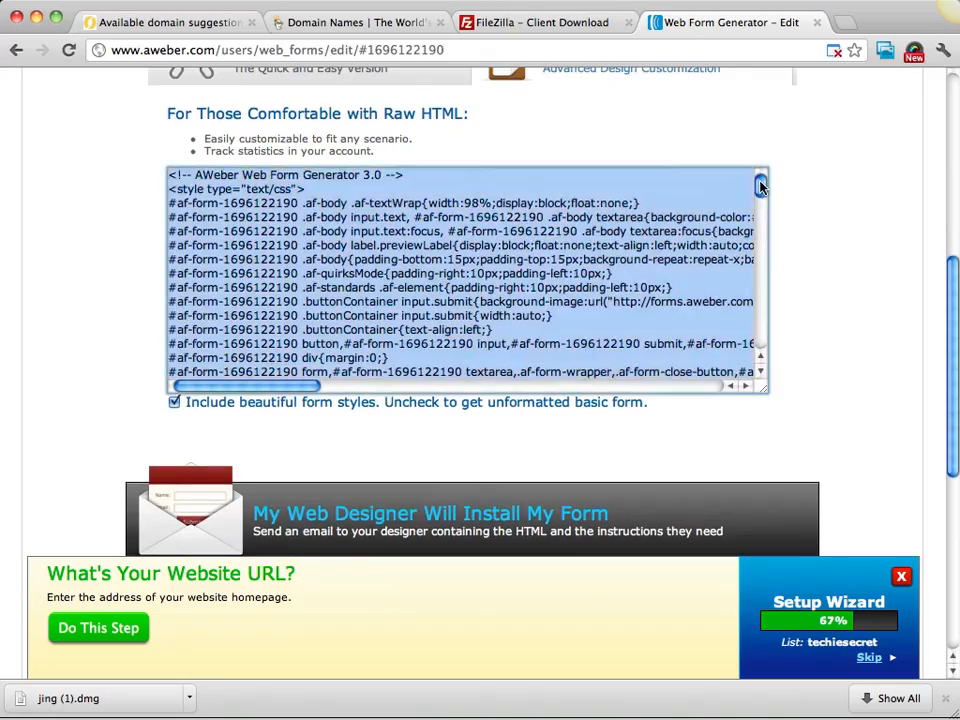
mouse_move(761, 184)
left_mouse_down()
mouse_move(758, 354)
mouse_move(763, 168)
left_mouse_up()
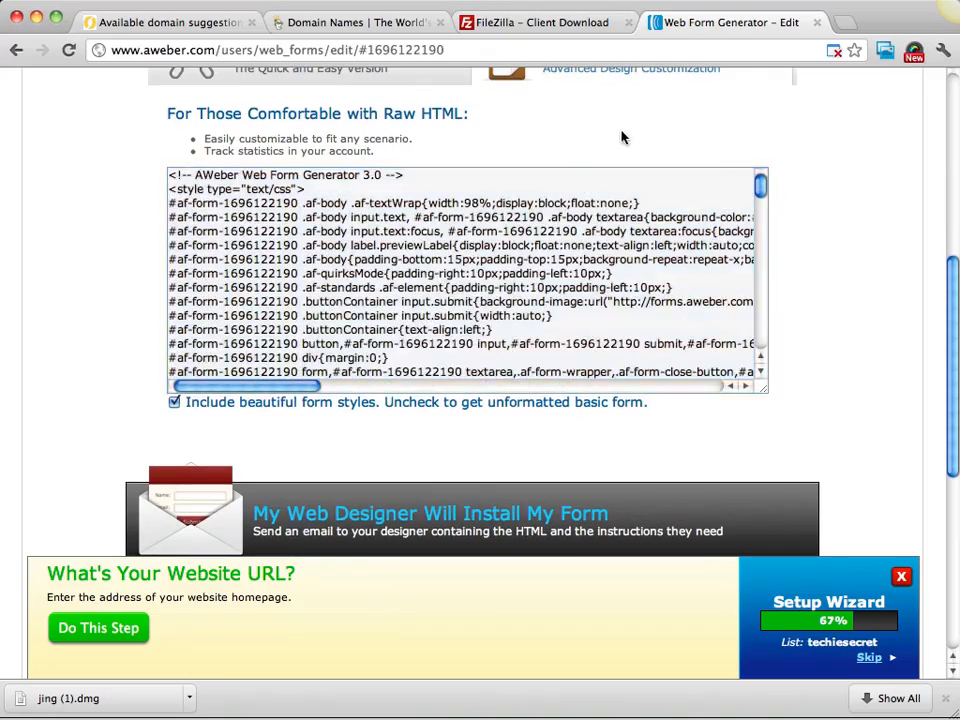
scroll(621, 137, "up", 4)
Compare the Javascript Snippet with the Raw HTML Version, viewing the HTML code through to its end
left_click(272, 290)
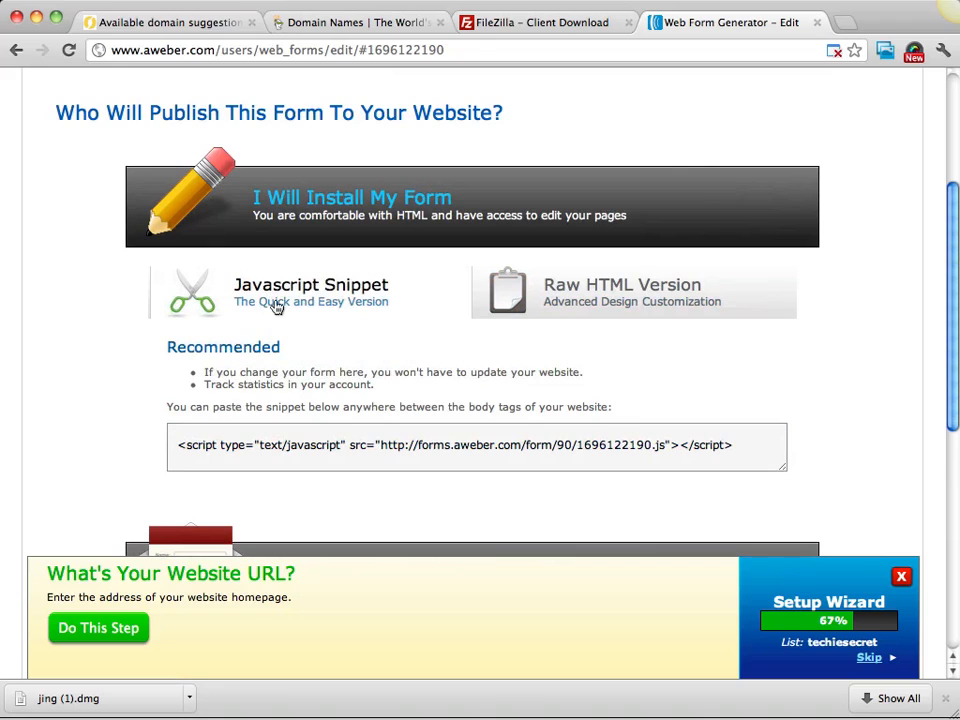
triple_click(388, 446)
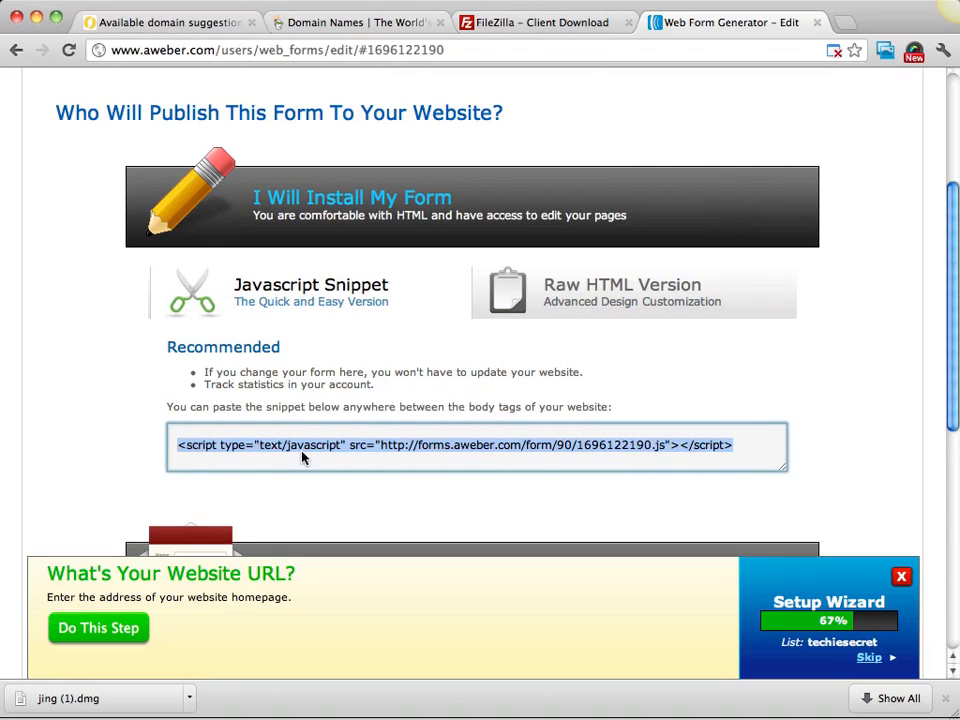
left_click(600, 292)
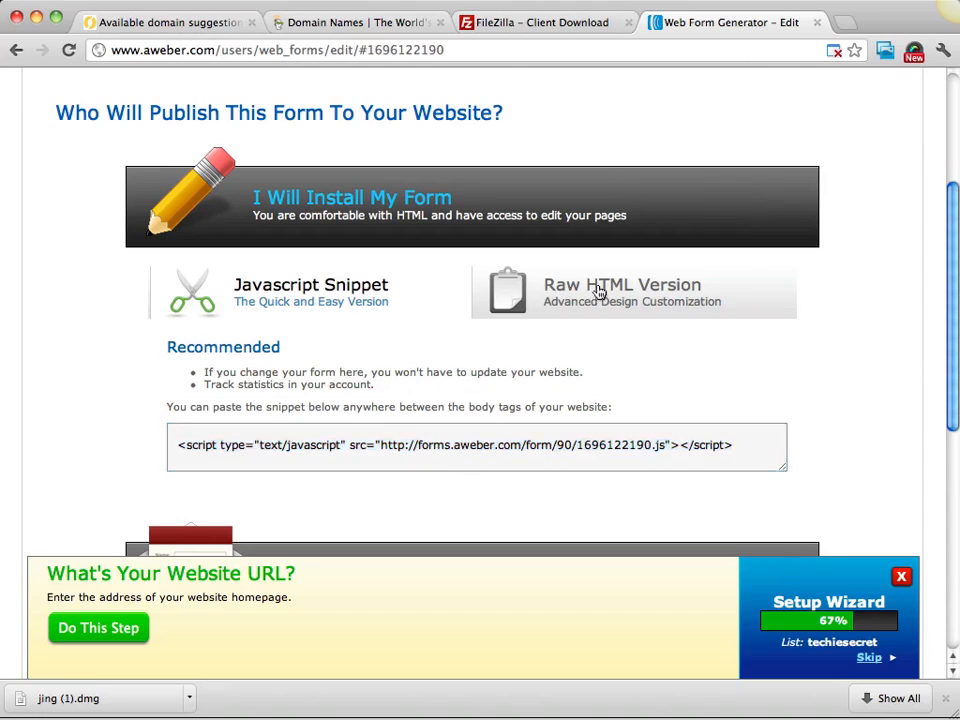
scroll(786, 352, "down", 4)
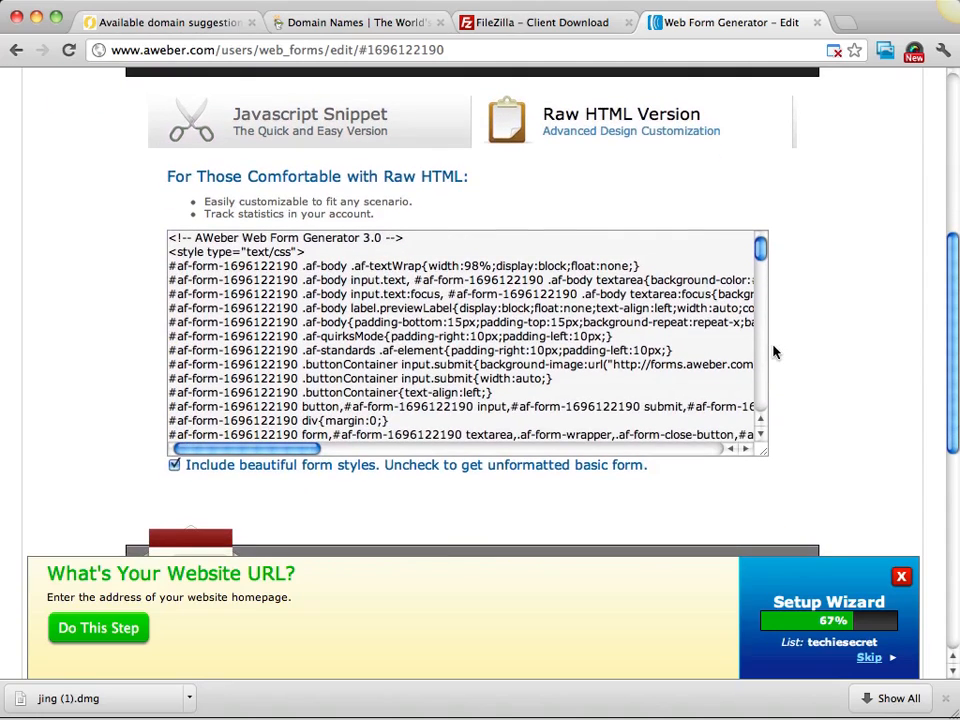
left_click_drag(758, 252, 758, 420)
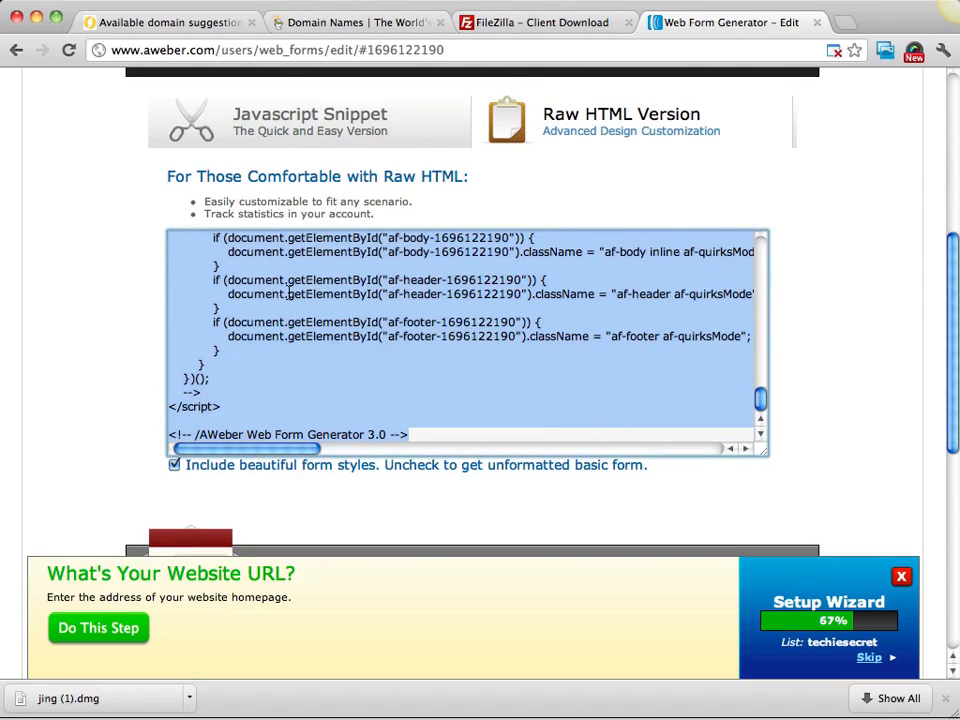
left_click(130, 254)
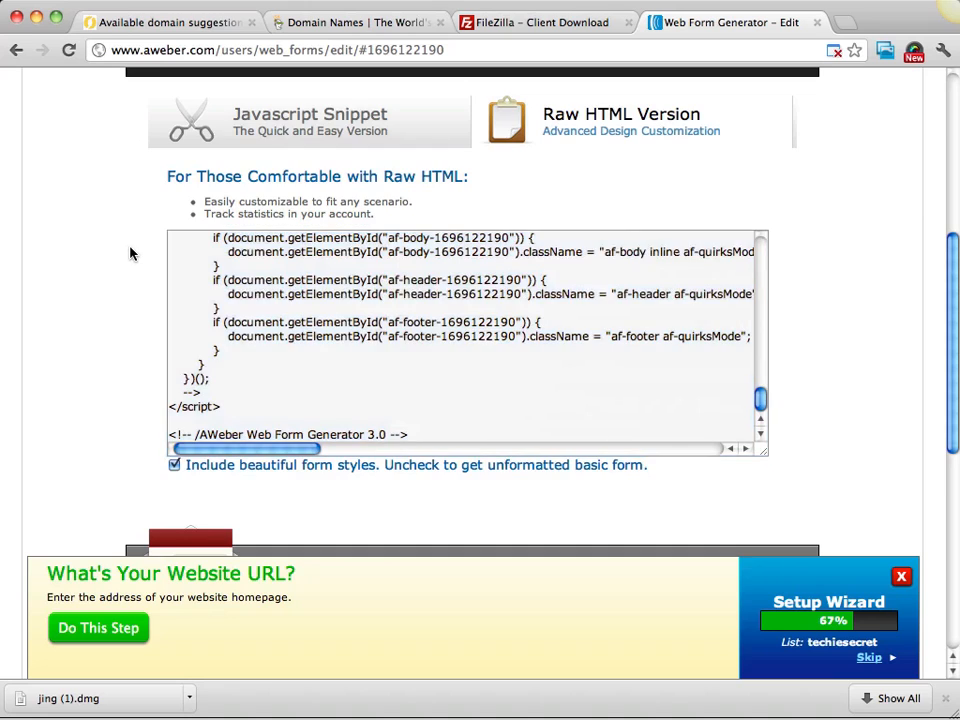
Go back through the form's Settings and Design steps to review them
scroll(128, 252, "up", 5)
left_click(352, 255)
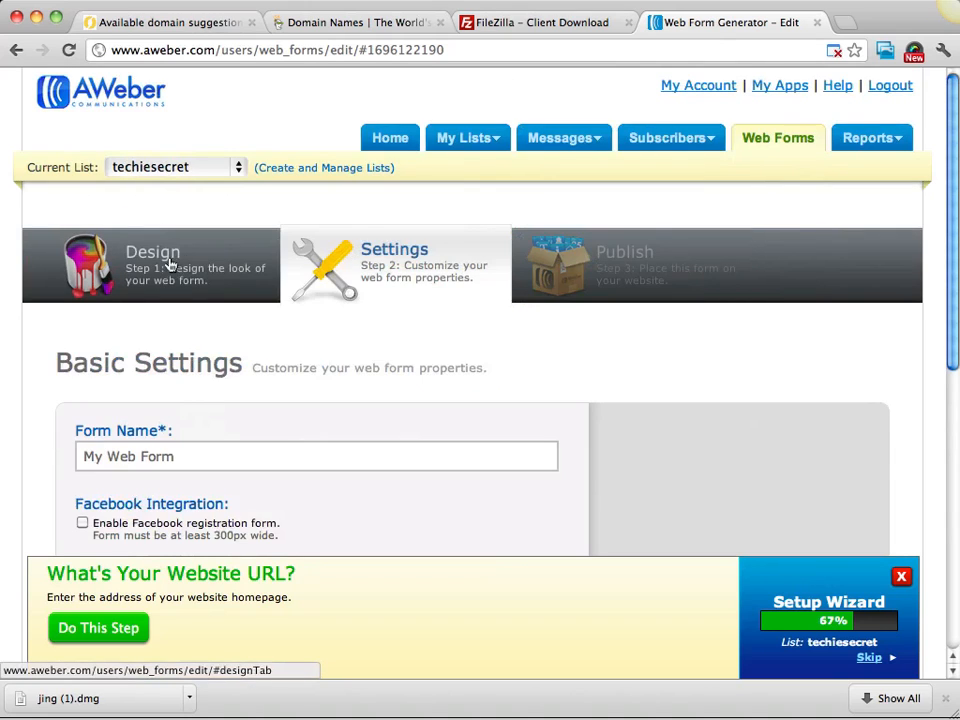
left_click(171, 205)
scroll(594, 257, "down", 10)
scroll(594, 257, "down", 3)
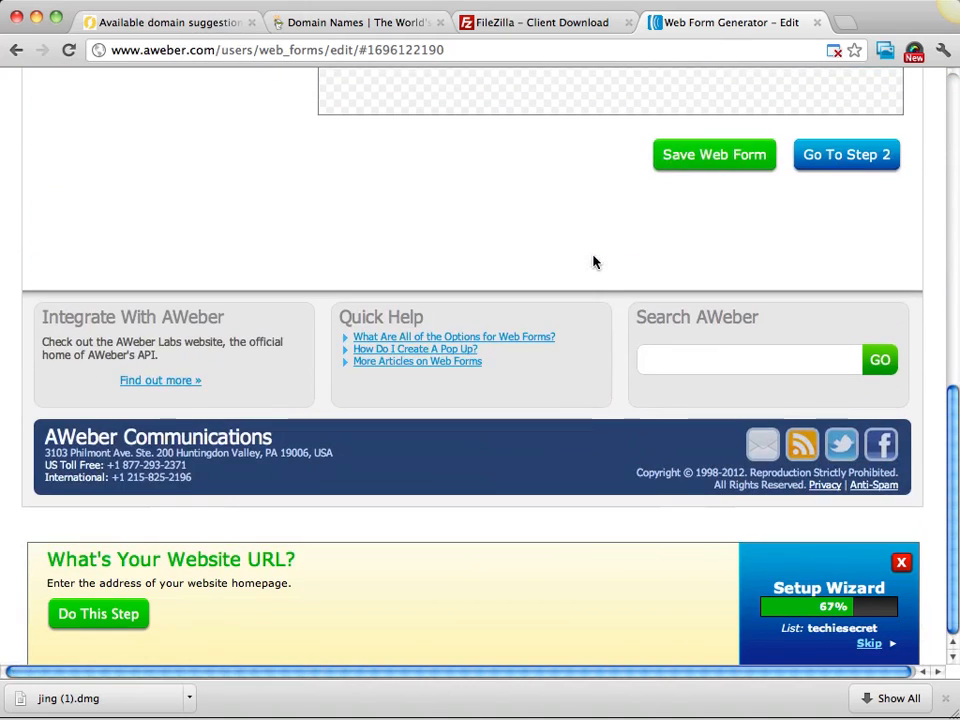
scroll(594, 262, "up", 10)
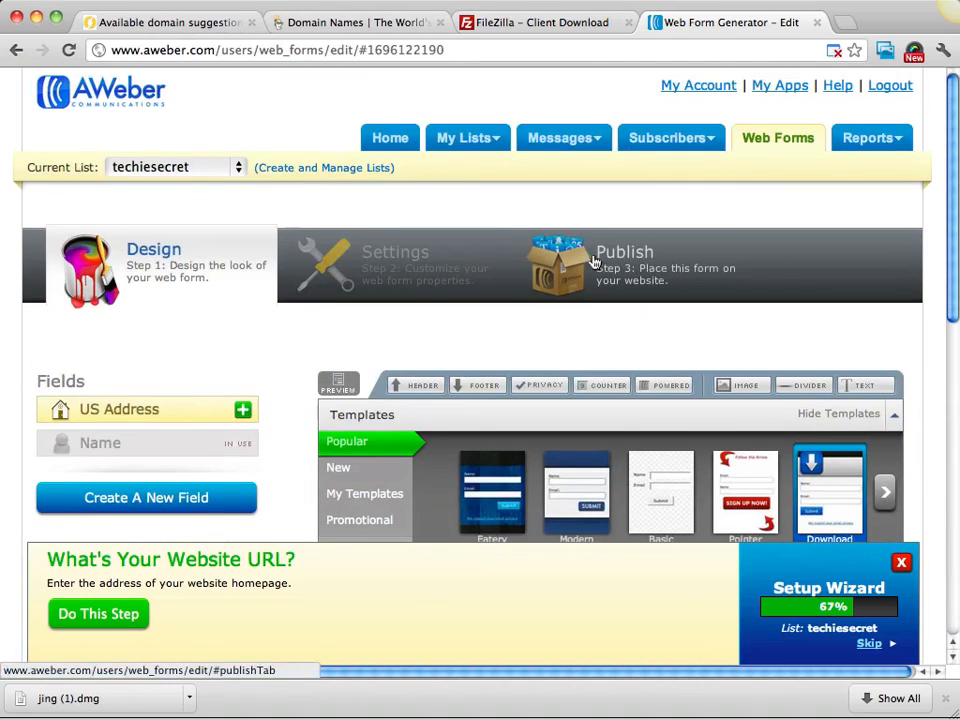
Open the Help page, examine its common questions, contact options and search, and go back to the web form
left_click(836, 86)
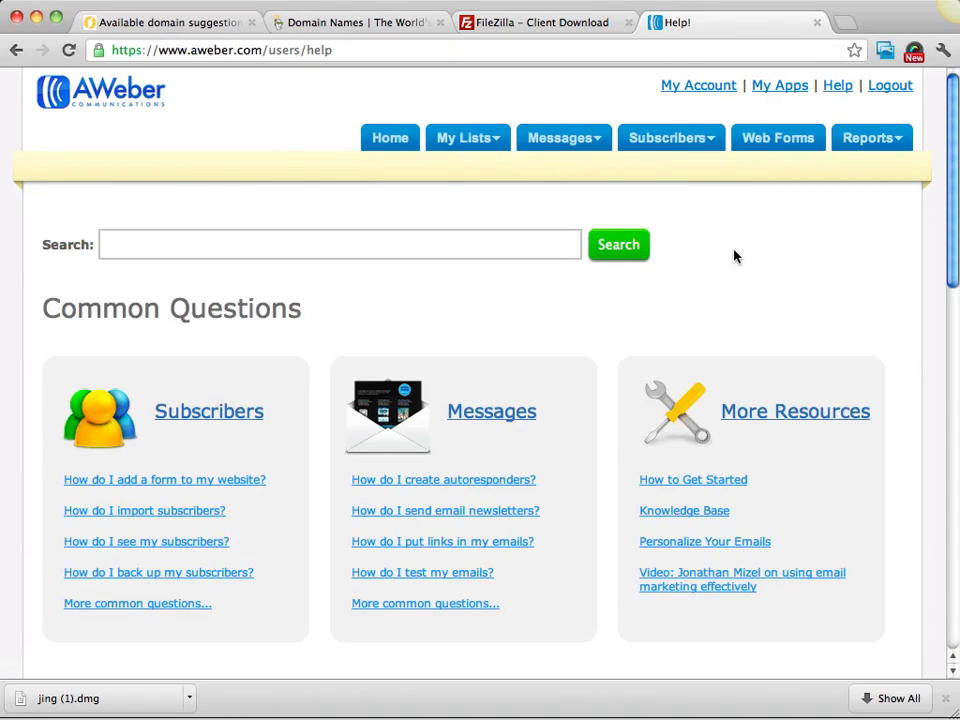
scroll(734, 257, "down", 3)
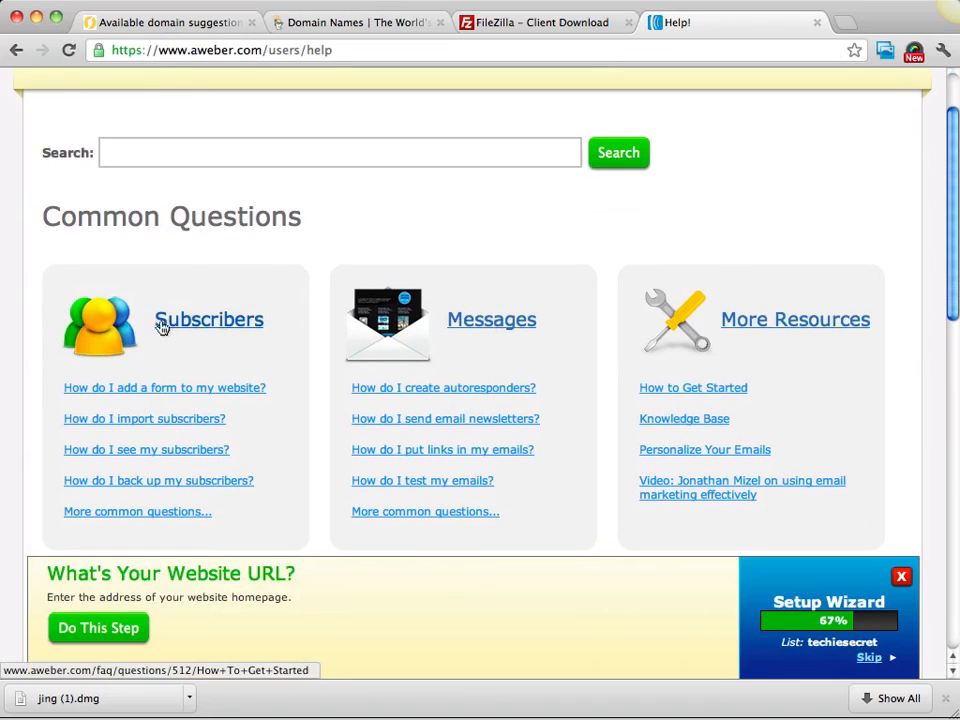
scroll(437, 344, "down", 5)
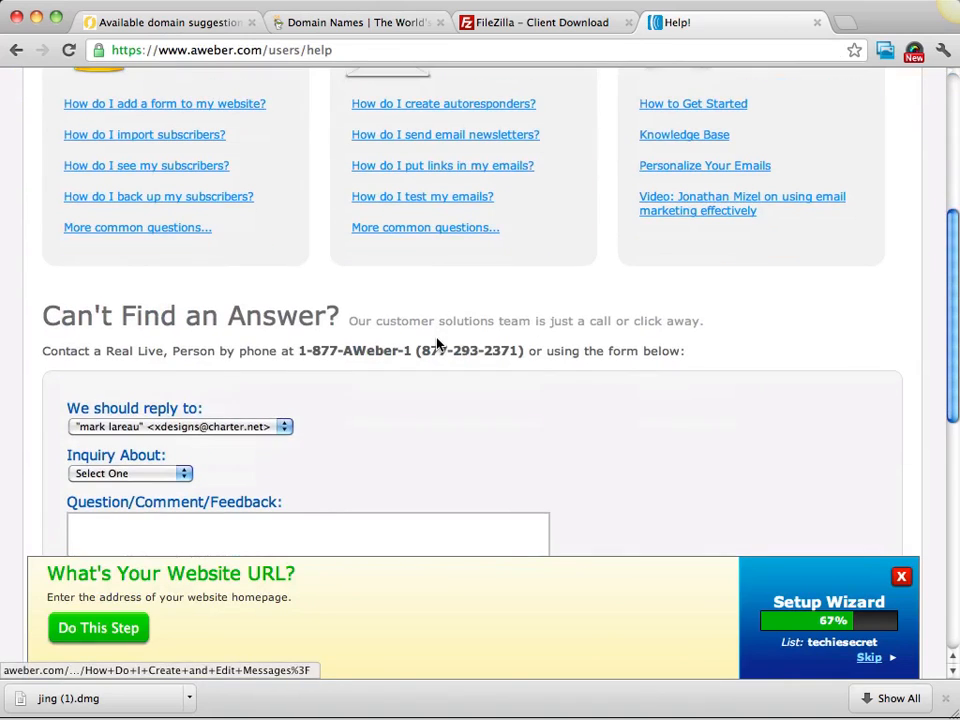
scroll(437, 344, "up", 2)
scroll(437, 344, "up", 8)
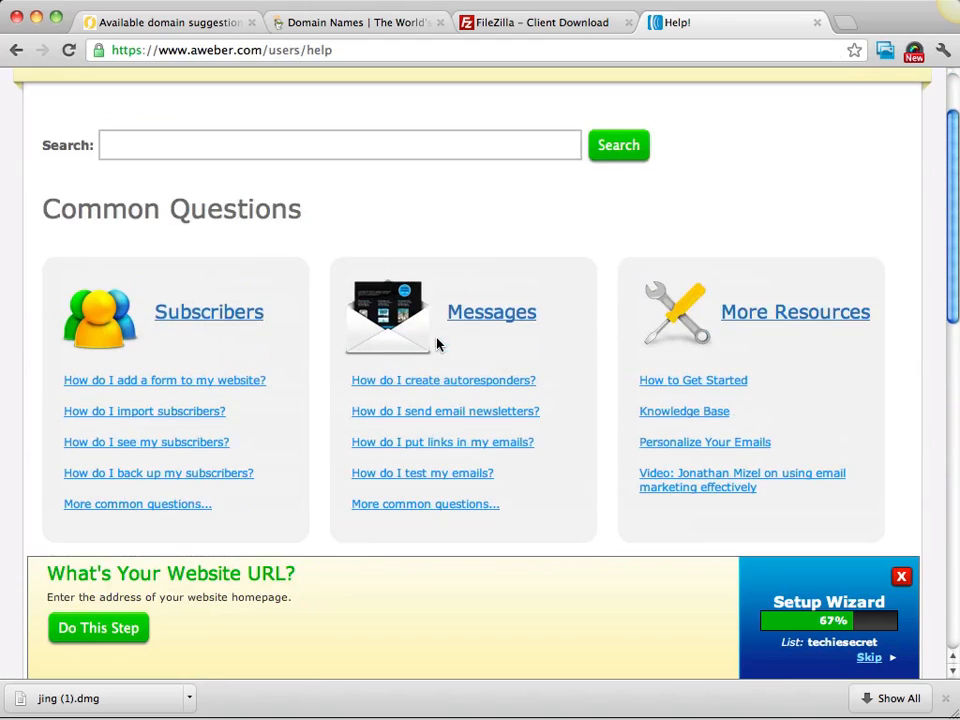
scroll(437, 344, "down", 4)
scroll(437, 344, "up", 1)
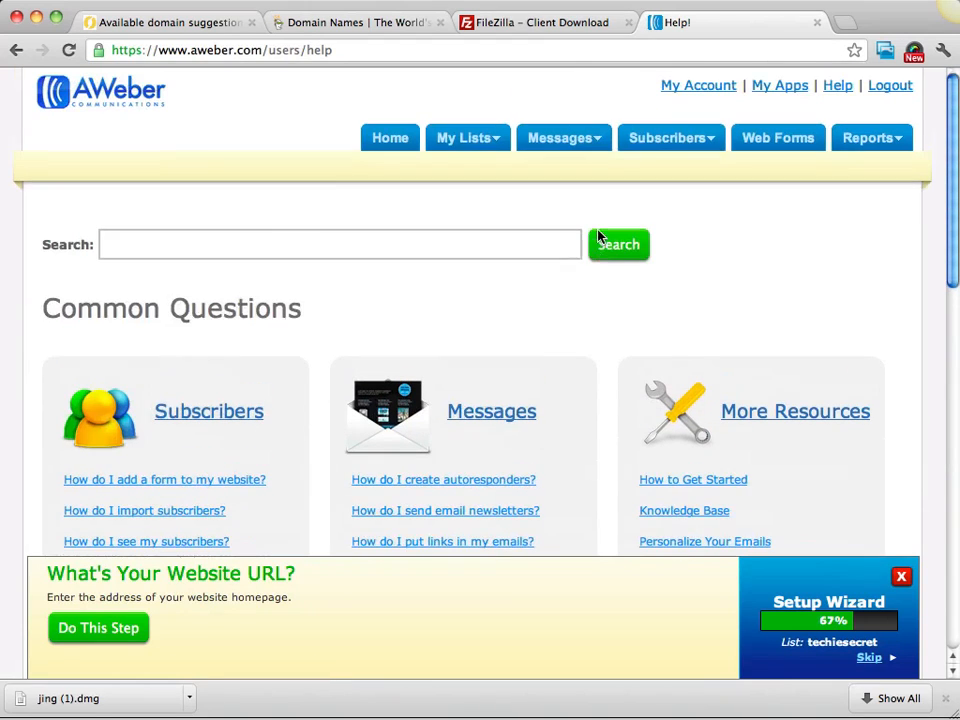
scroll(600, 240, "up", 3)
left_click(431, 231)
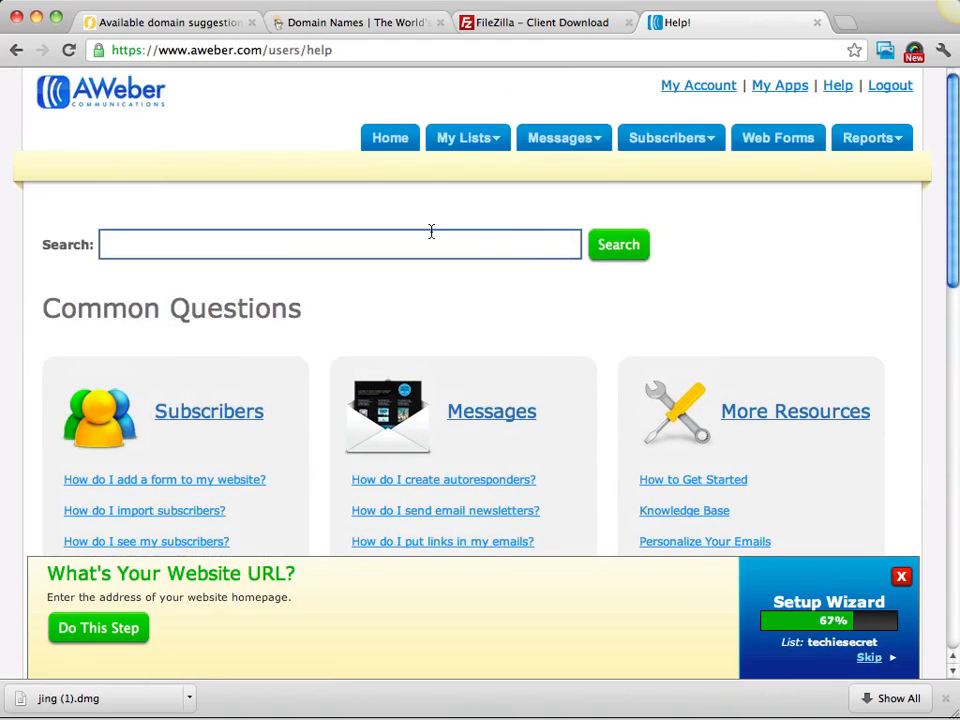
scroll(431, 232, "down", 1)
scroll(431, 232, "up", 1)
key("super+Left")
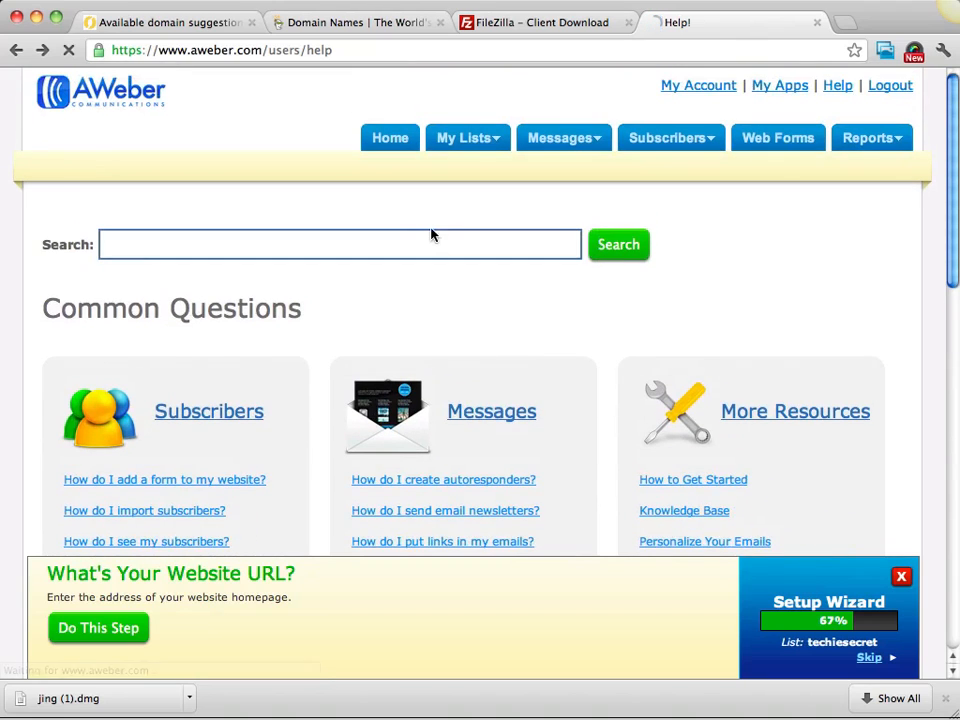